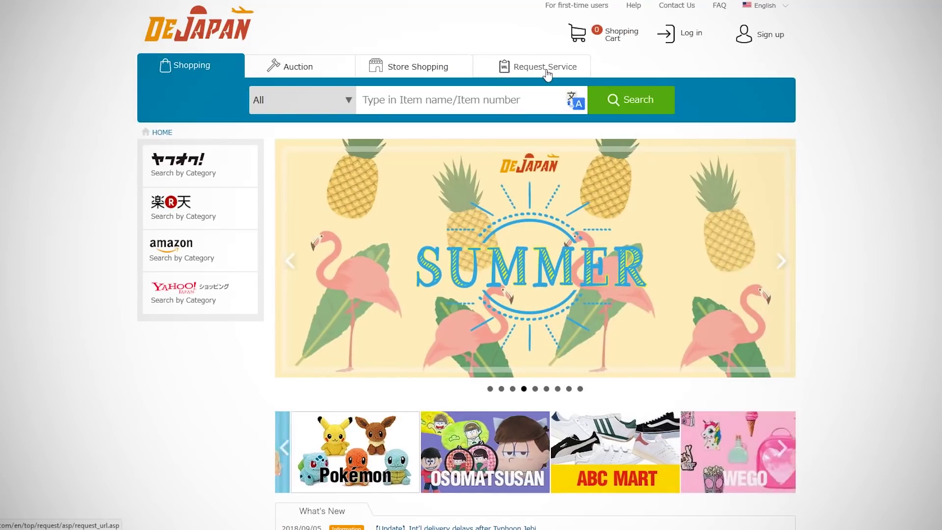
- Open DEJapan's Request Service form for requesting items by URL and read its note about mismatched prices
click(547, 72)
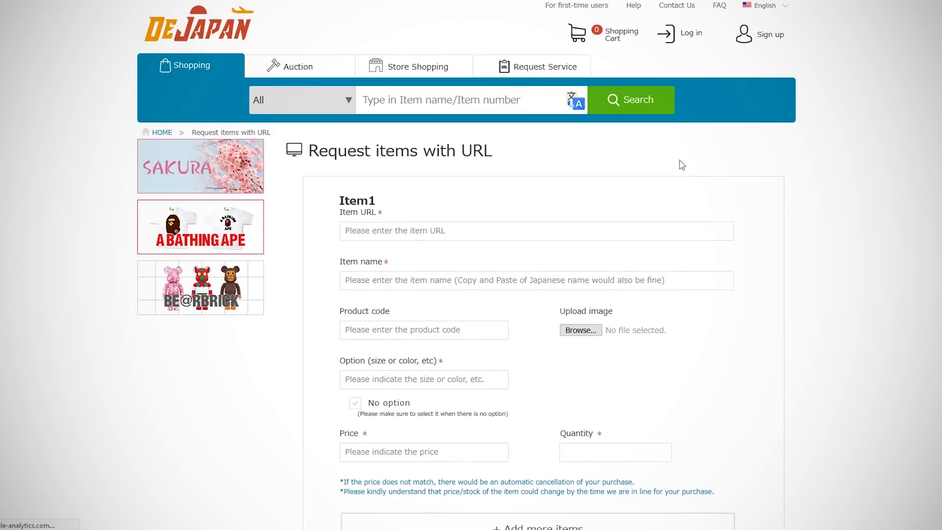
scroll(776, 180, down, 2)
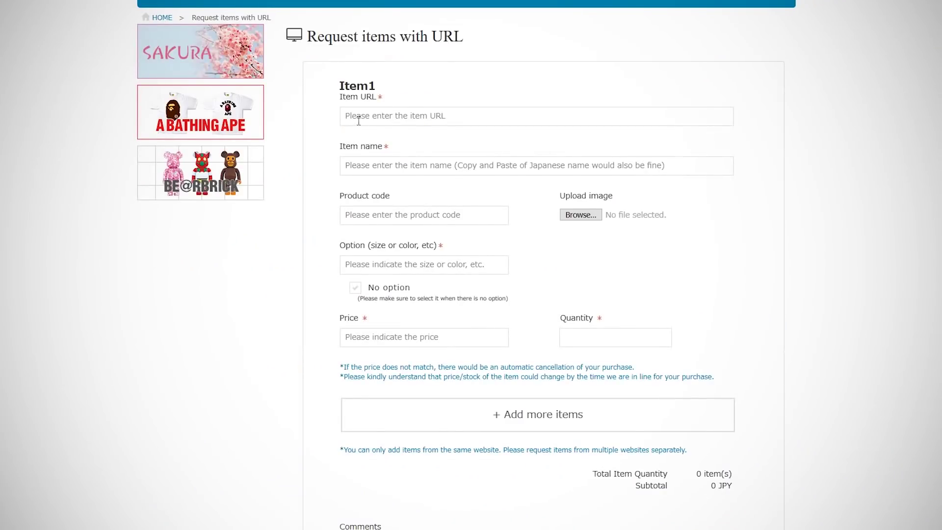
click(359, 116)
drag(91, 318, 861, 328)
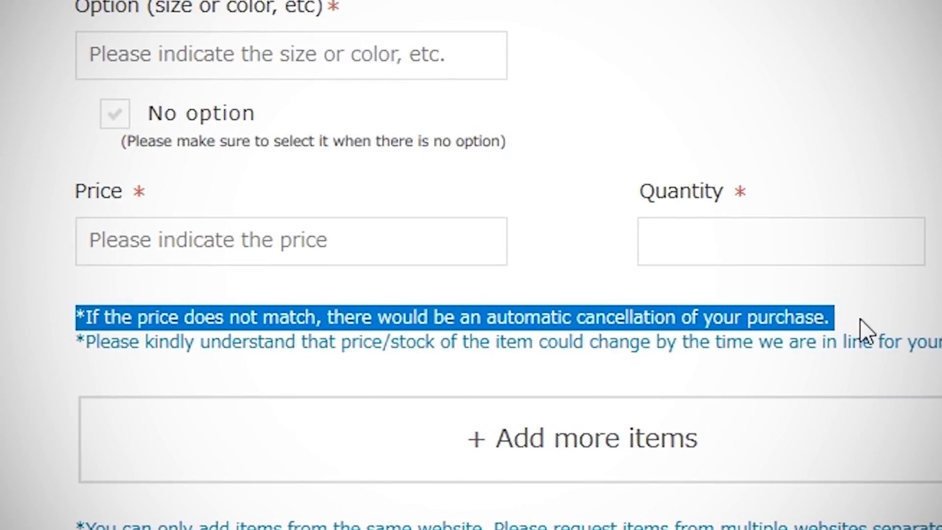
click(865, 328)
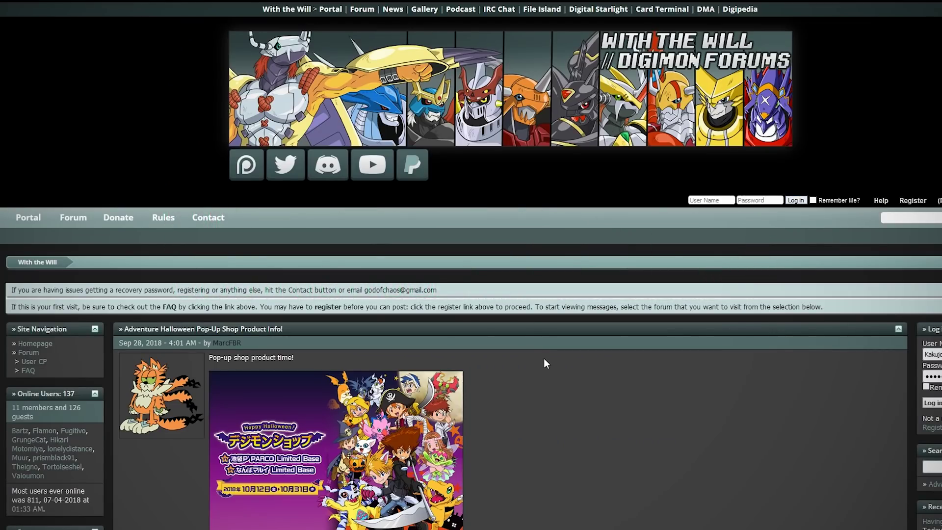
- On the With the Will forum, open the Digital Monster X images and pre-order details thread in Announcements and News
click(71, 224)
scroll(486, 273, down, 2)
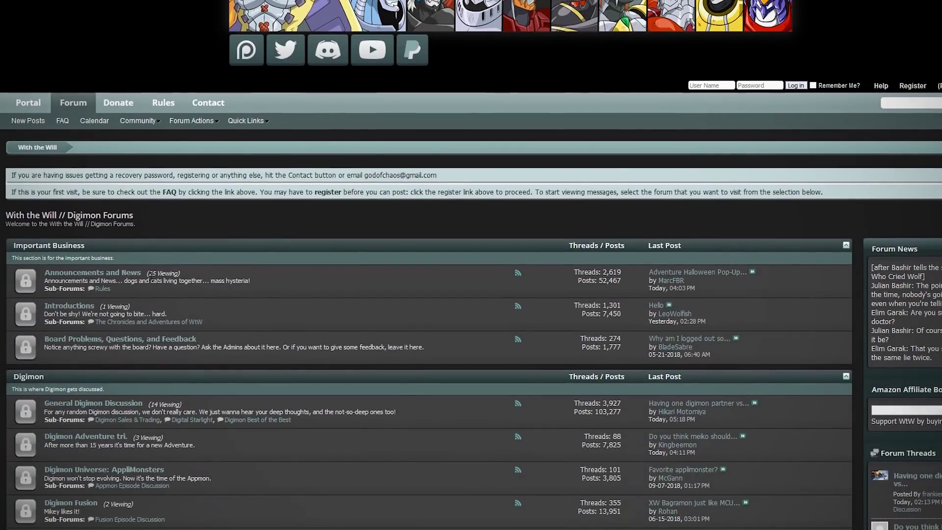
click(113, 277)
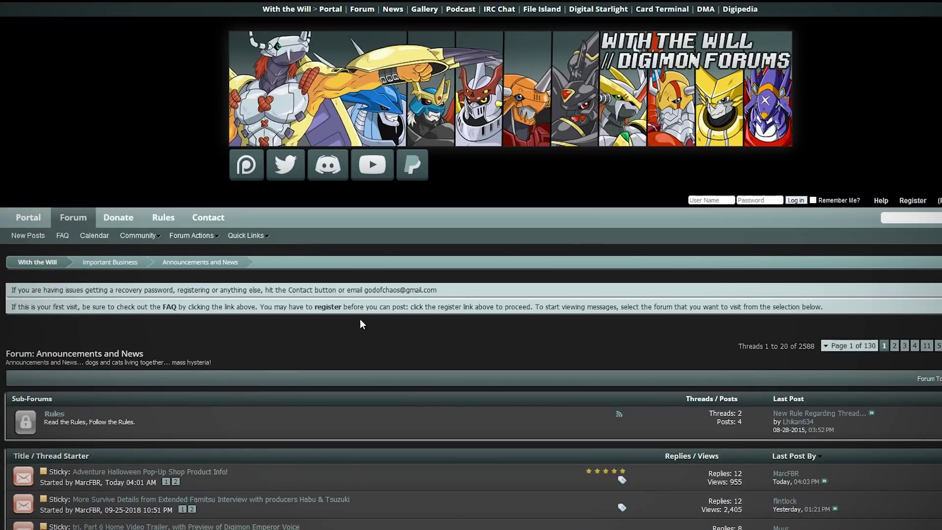
scroll(360, 324, down, 5)
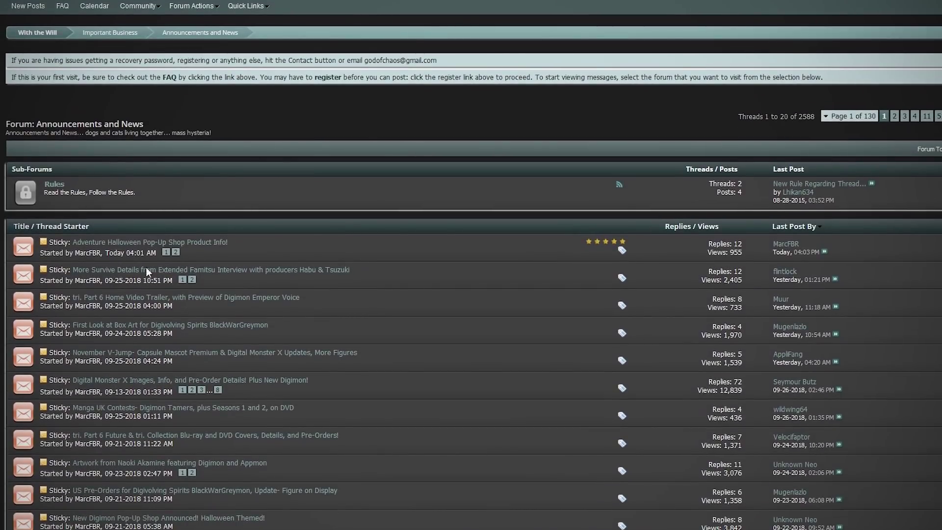
scroll(139, 277, down, 1)
click(139, 325)
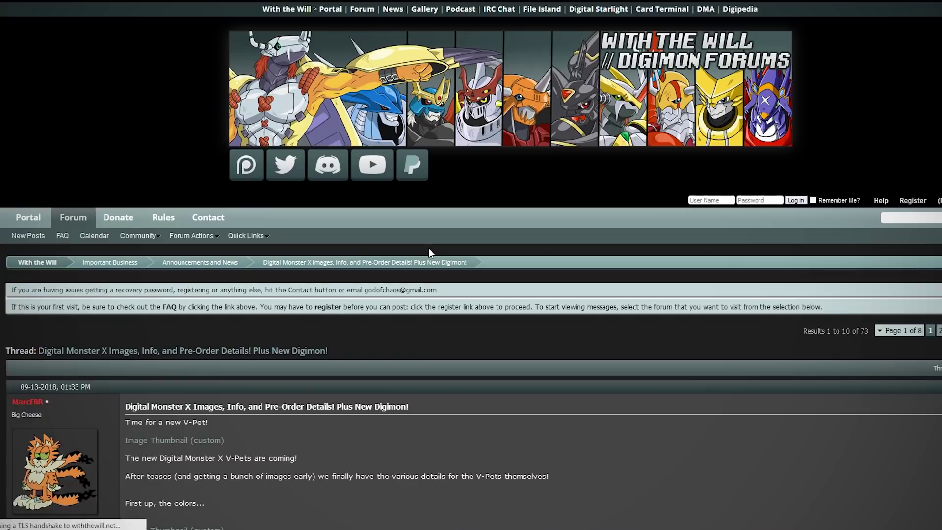
- Find the Premium Bandai pre-order link for the Digital Monster X in the thread and open the product page
scroll(426, 319, down, 20)
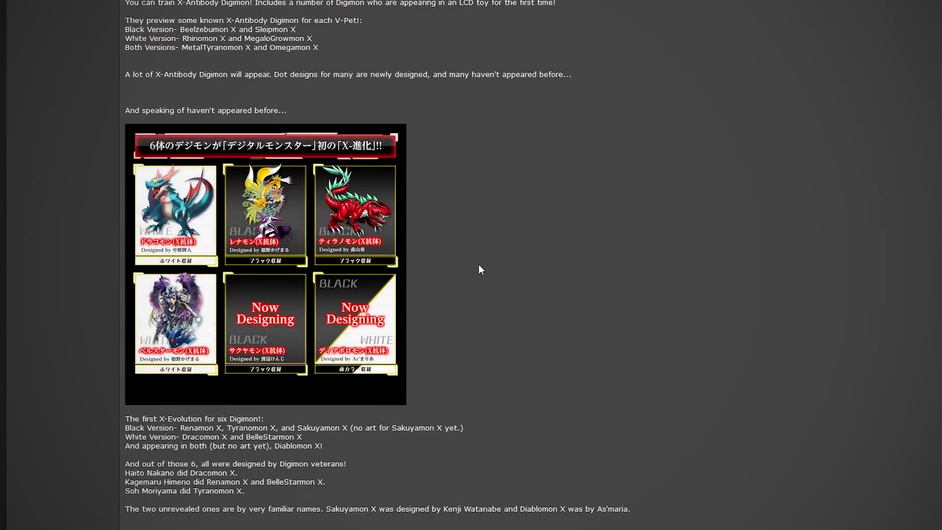
scroll(479, 268, down, 20)
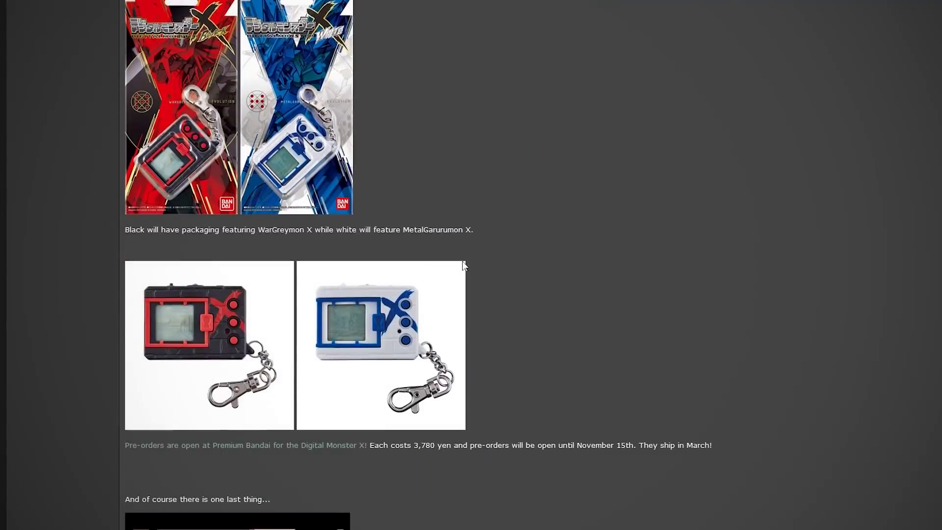
scroll(464, 265, down, 8)
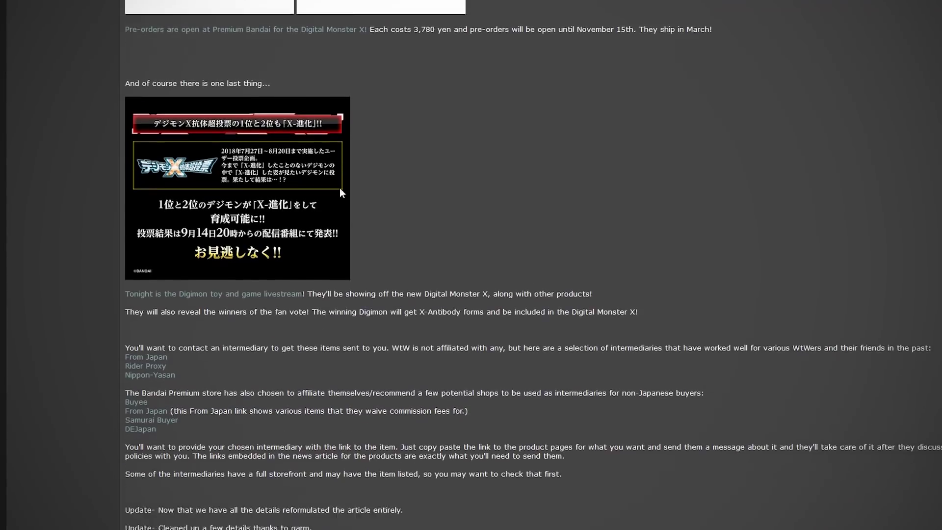
scroll(340, 188, down, 2)
scroll(445, 343, up, 5)
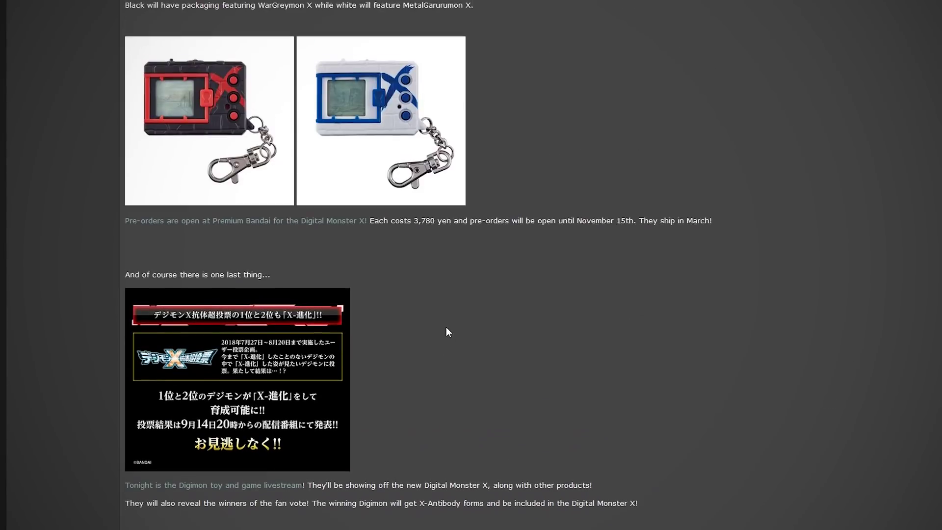
scroll(446, 327, up, 1)
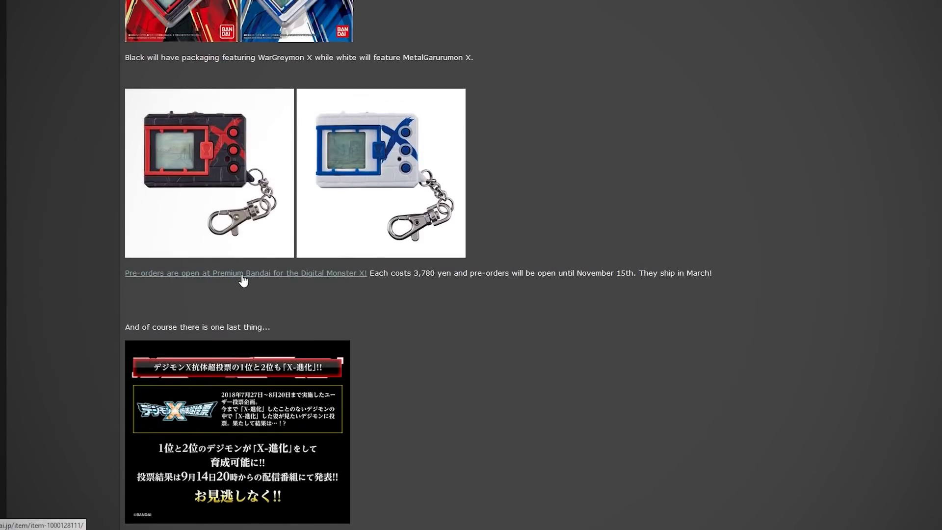
click(333, 275)
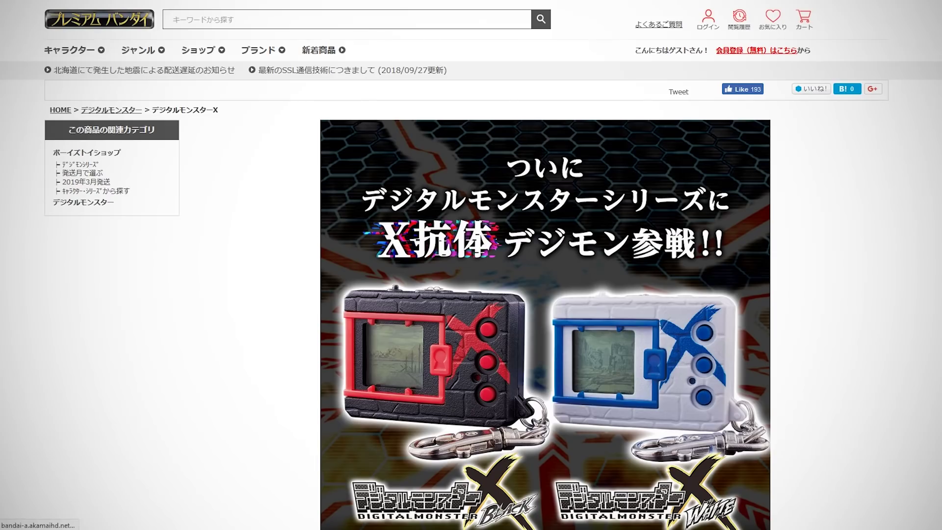
- Examine the Digital Monster X product page for its price and order details
scroll(402, 207, down, 20)
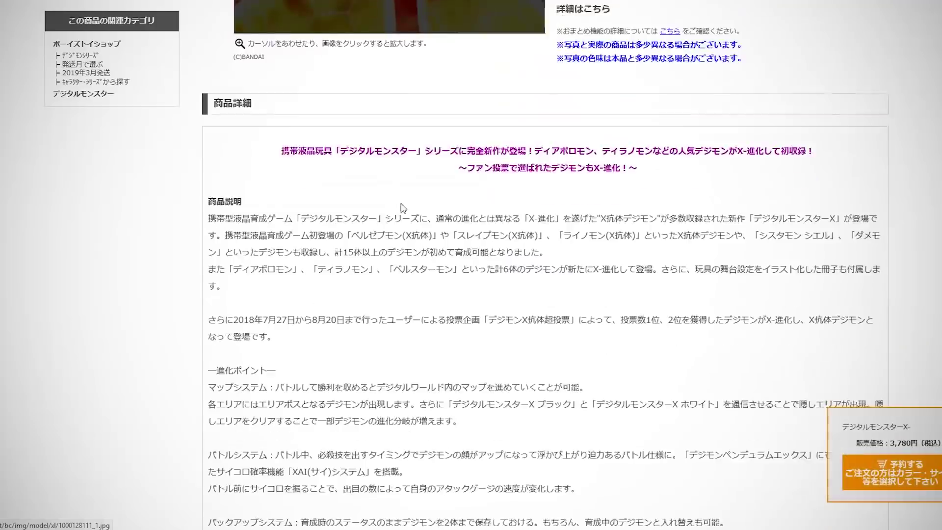
scroll(402, 207, up, 8)
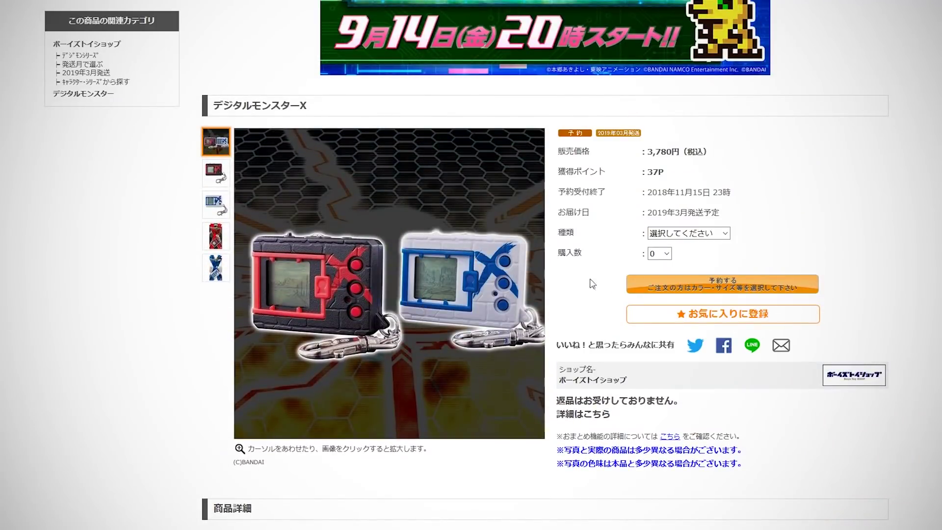
drag(650, 151, 678, 152)
click(692, 175)
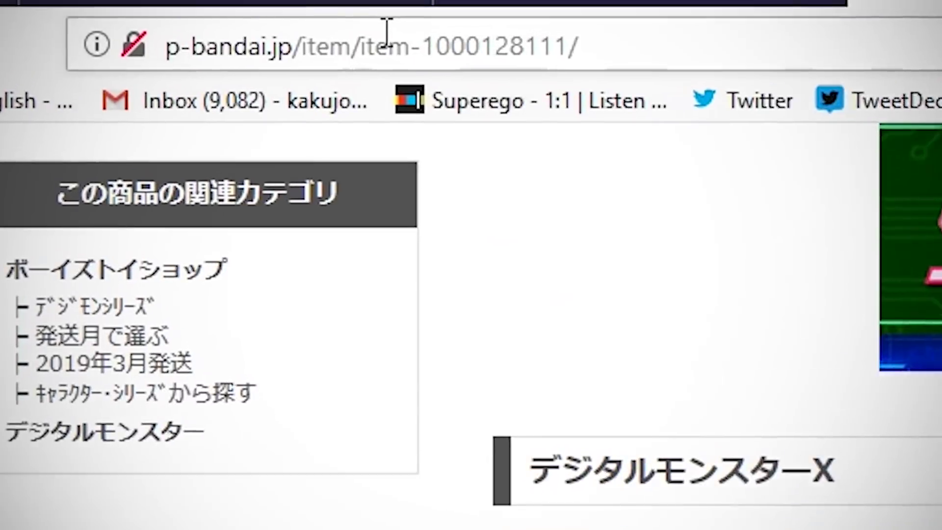
- Copy the Premium Bandai product page's address into the Item URL field of the DEJapan request form
click(388, 38)
key(ctrl+c)
right_click(329, 43)
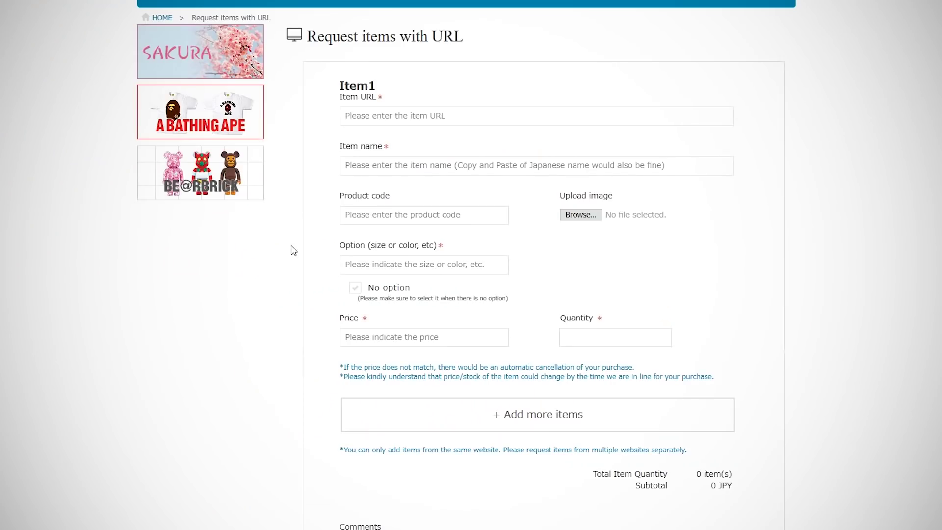
click(356, 121)
key(ctrl+v)
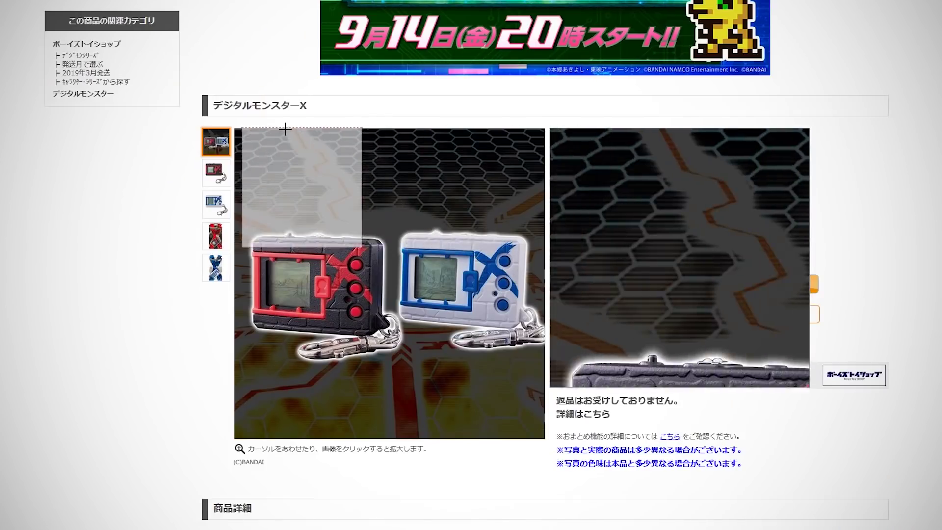
- Check the product title on the Premium Bandai page and enter "Digimon X" as the request form's item name
drag(214, 106, 306, 105)
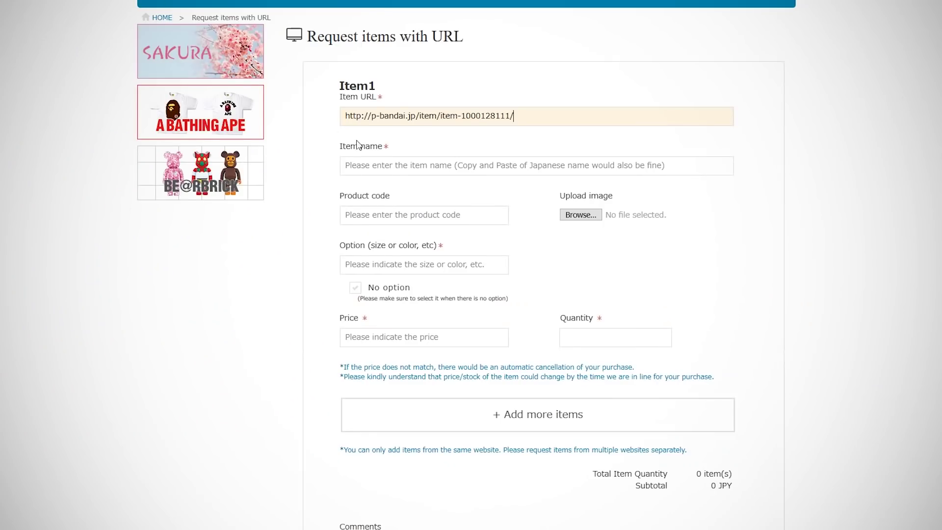
key(Tab)
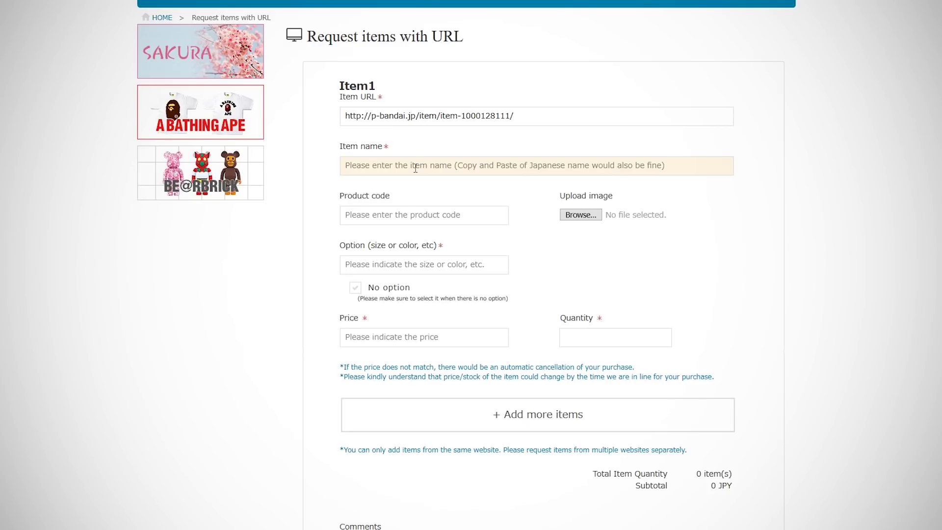
text(Digimon X)
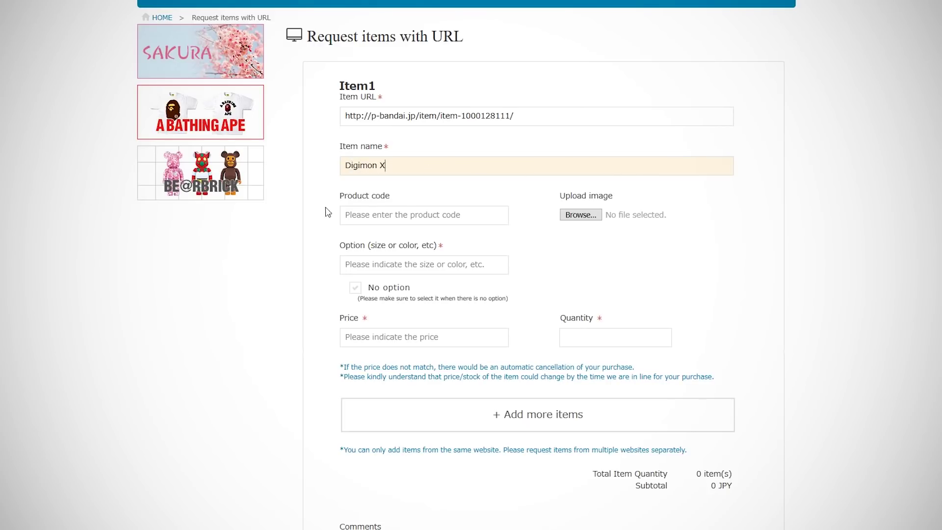
click(411, 216)
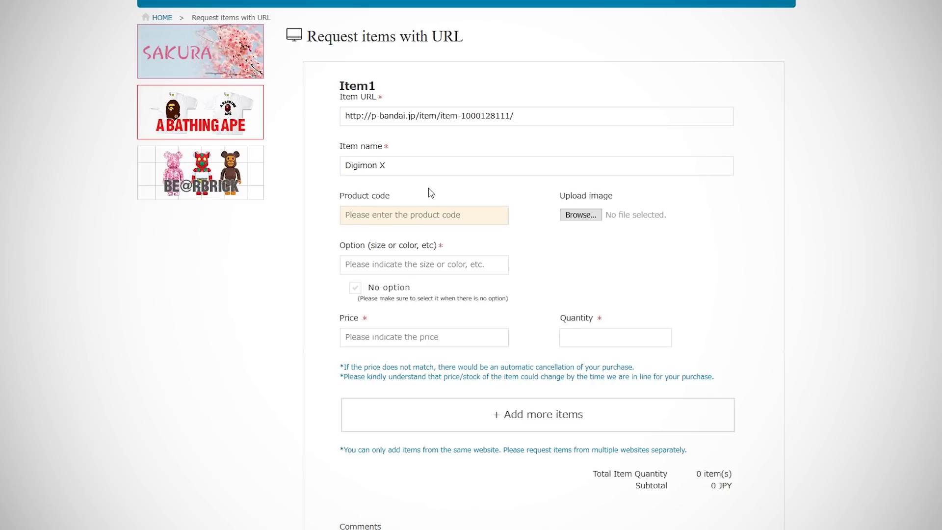
drag(463, 116, 513, 115)
key(ctrl+c)
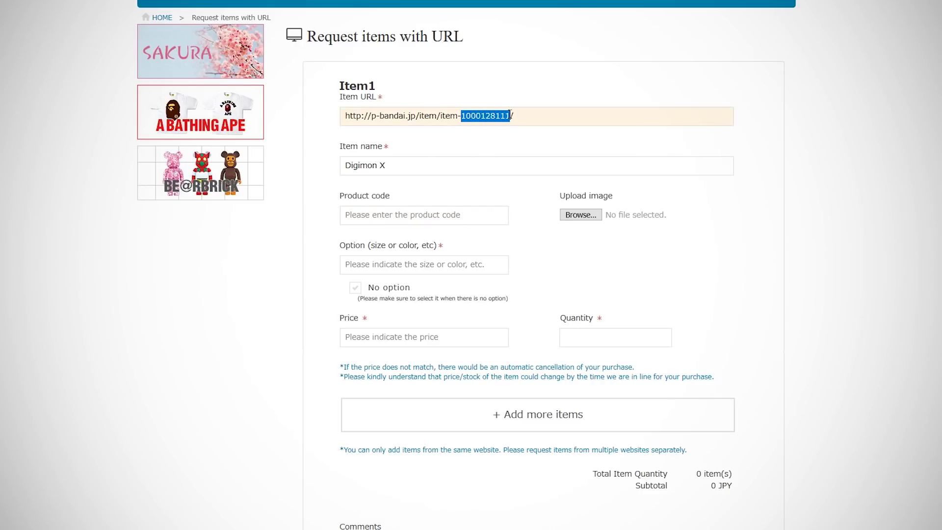
click(418, 215)
key(ctrl+v)
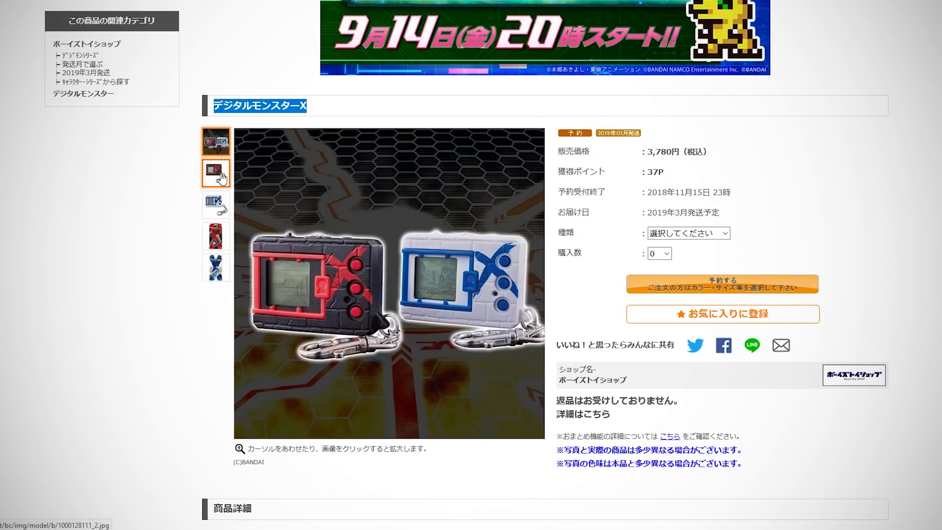
click(221, 177)
right_click(404, 253)
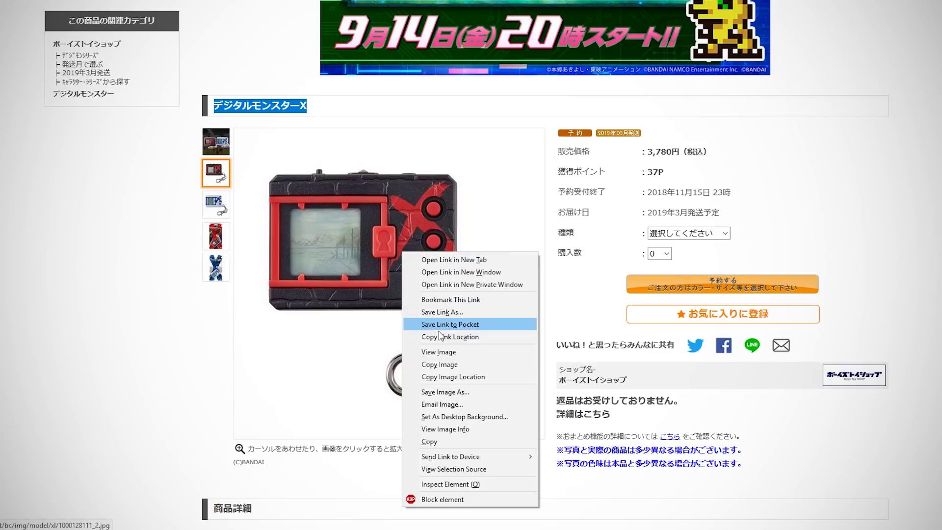
click(449, 391)
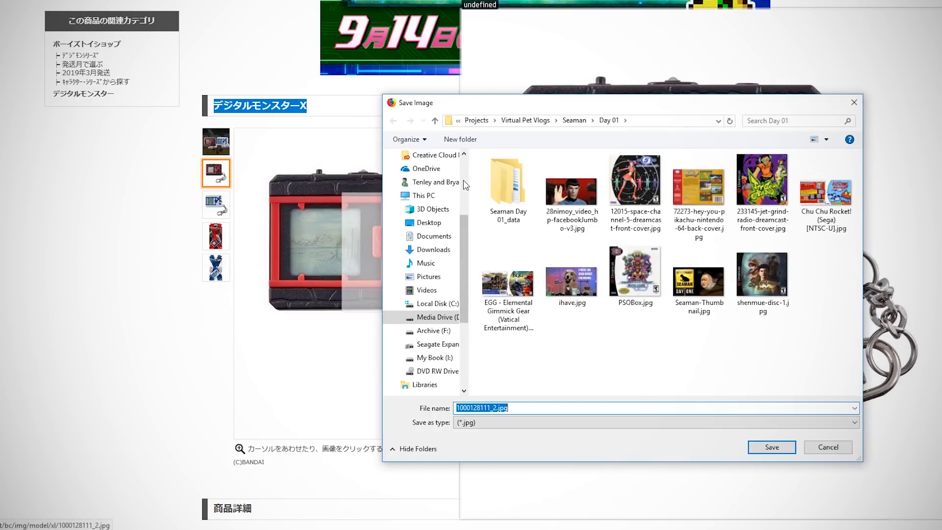
scroll(465, 184, up, 3)
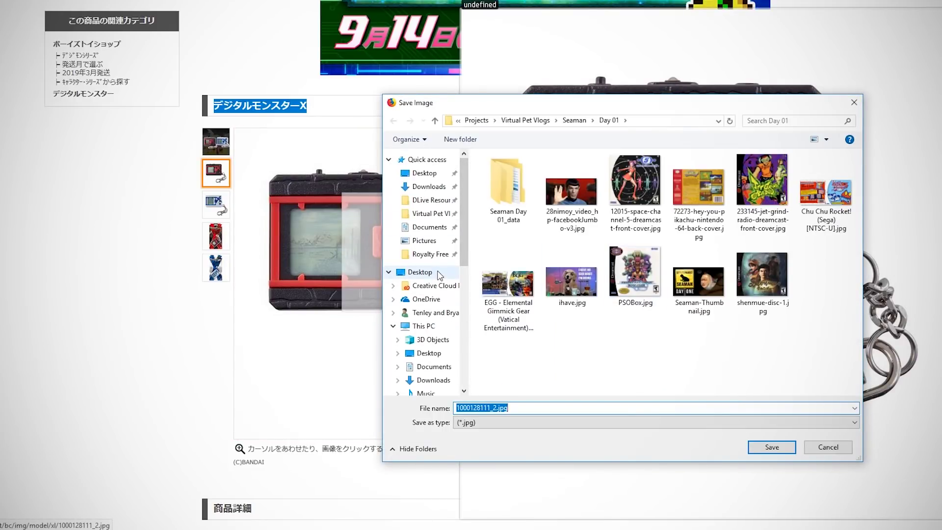
click(758, 446)
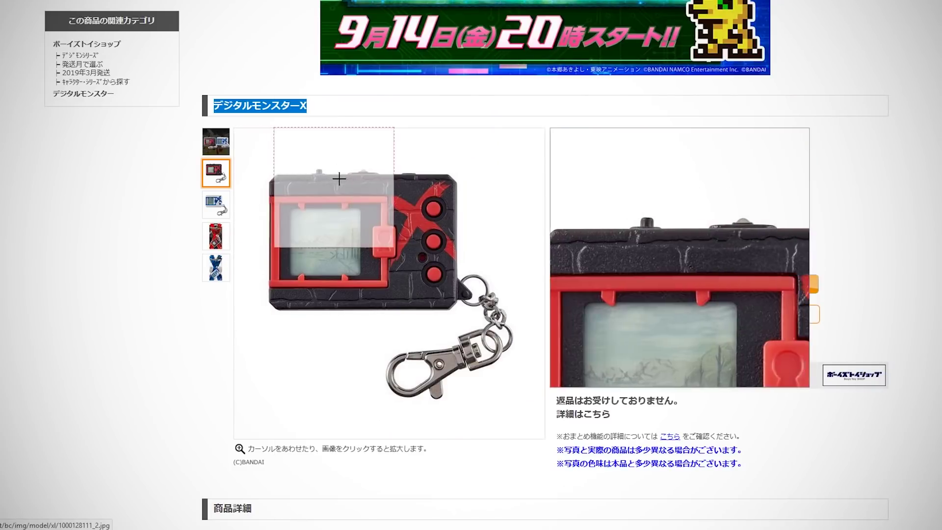
click(216, 204)
right_click(398, 227)
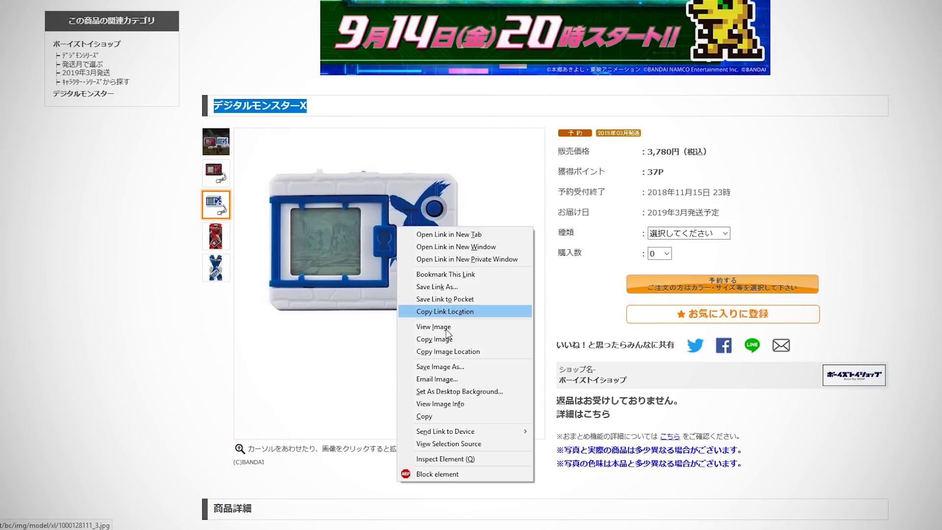
click(439, 366)
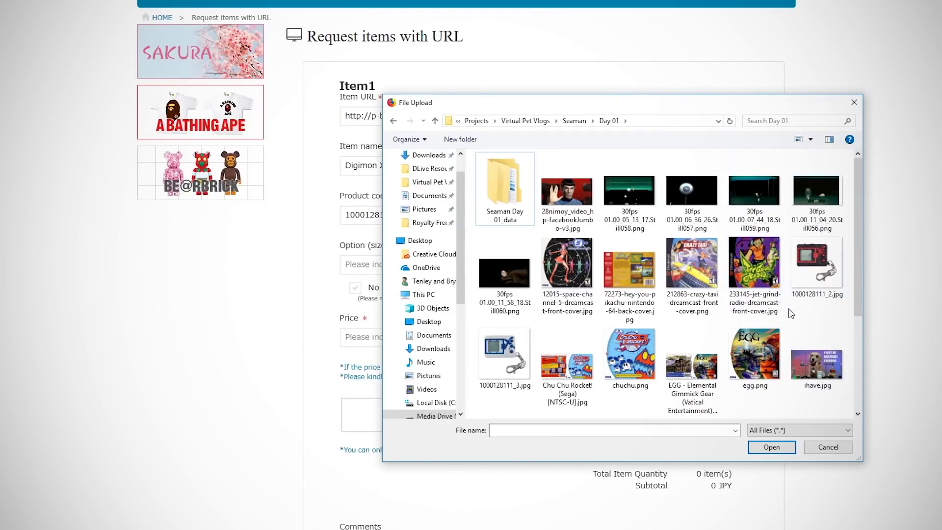
double_click(808, 270)
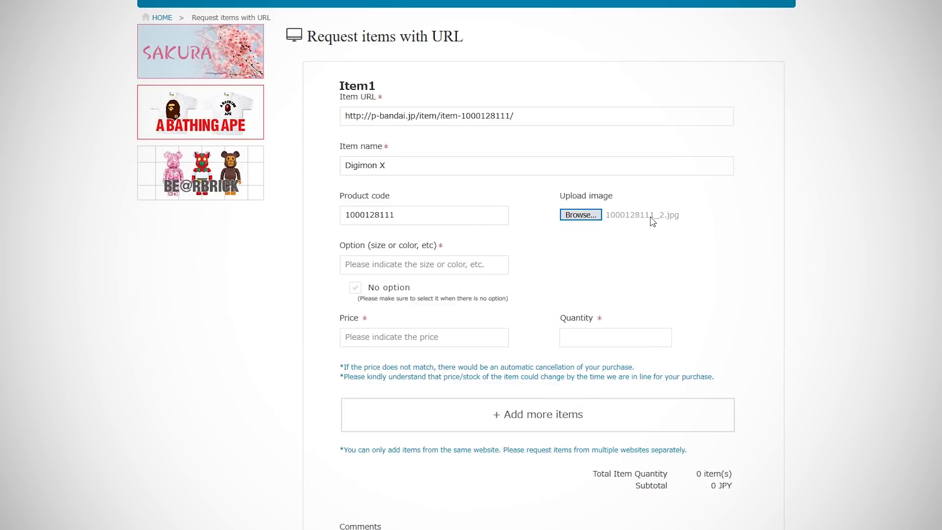
- Check the colour choices on the Premium Bandai product page and enter "Black" as the request form's option
click(380, 263)
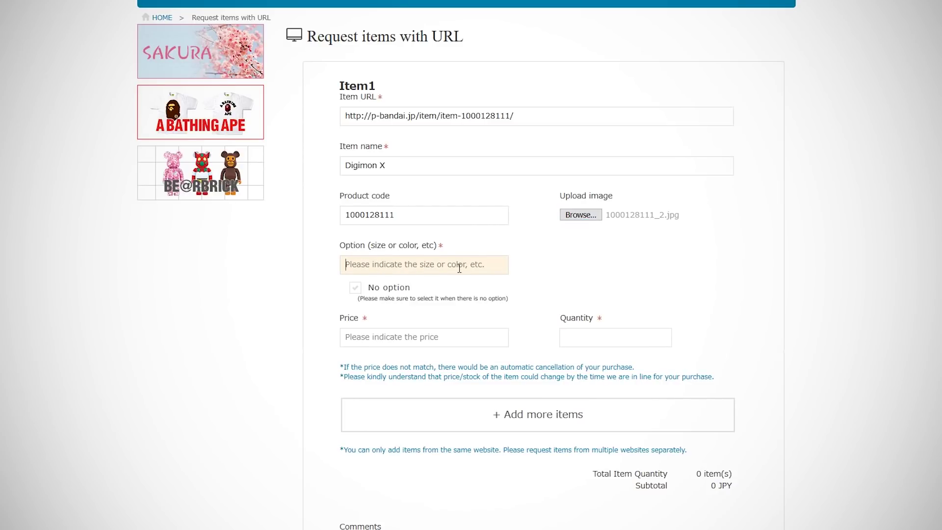
click(137, 1)
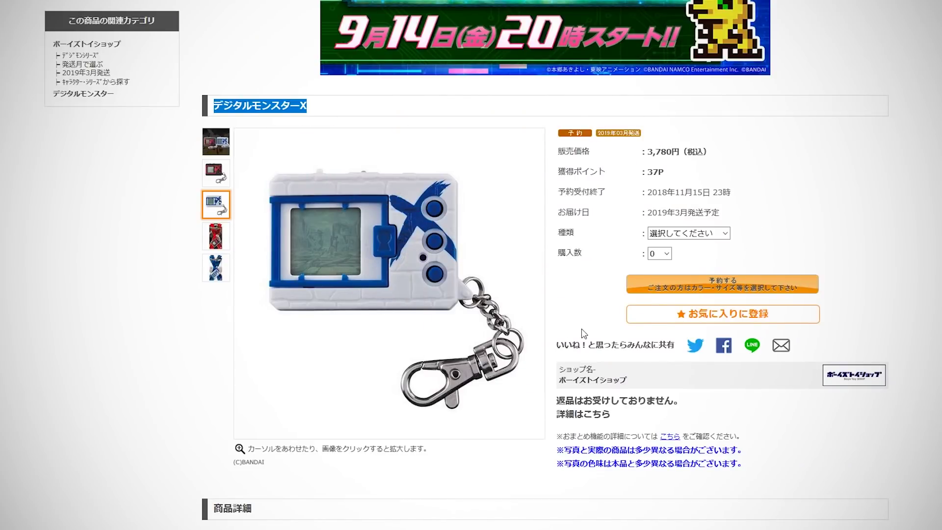
click(561, 235)
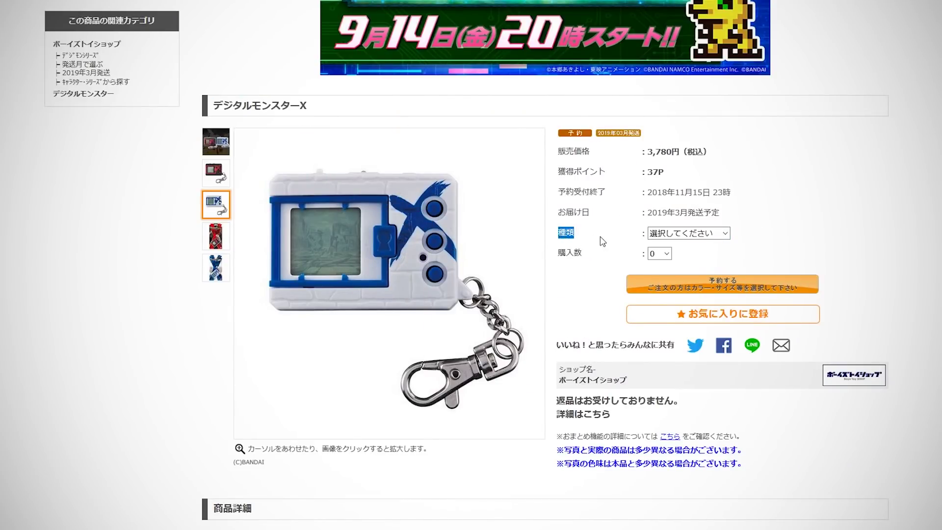
click(724, 235)
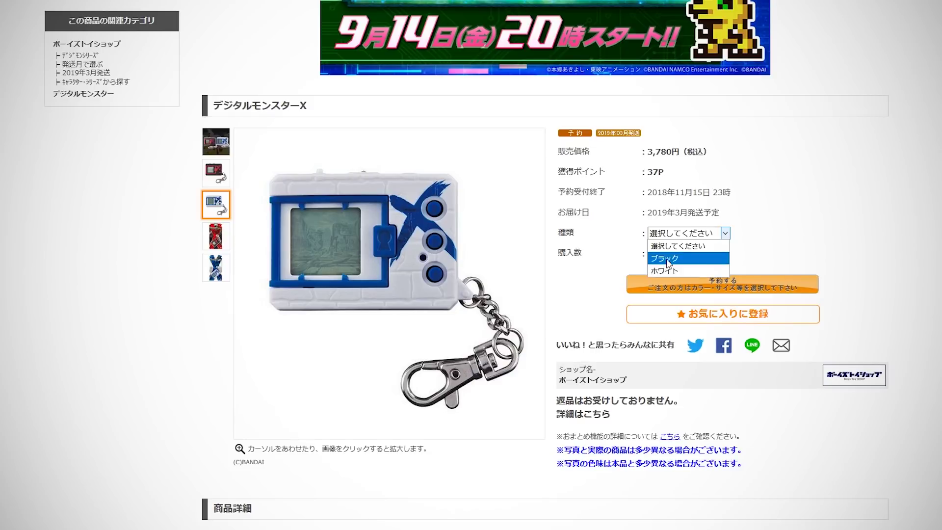
click(605, 234)
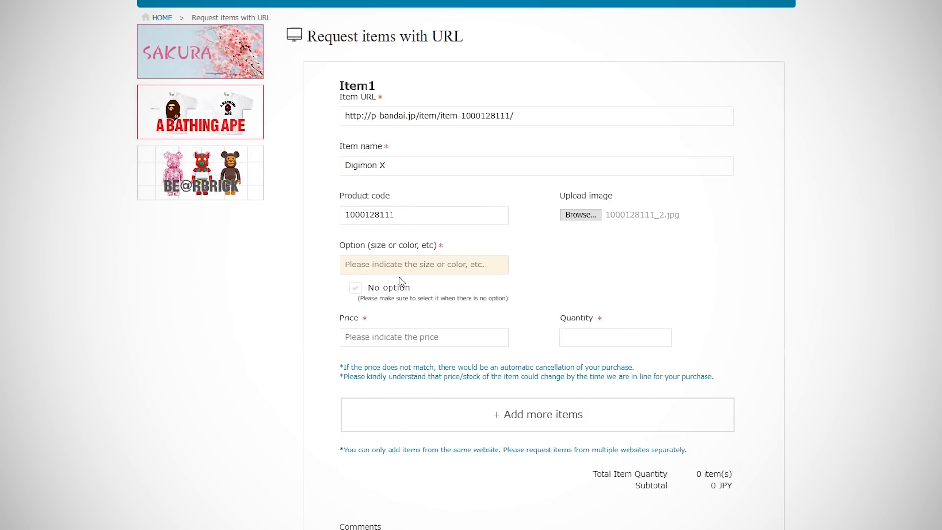
text(Black)
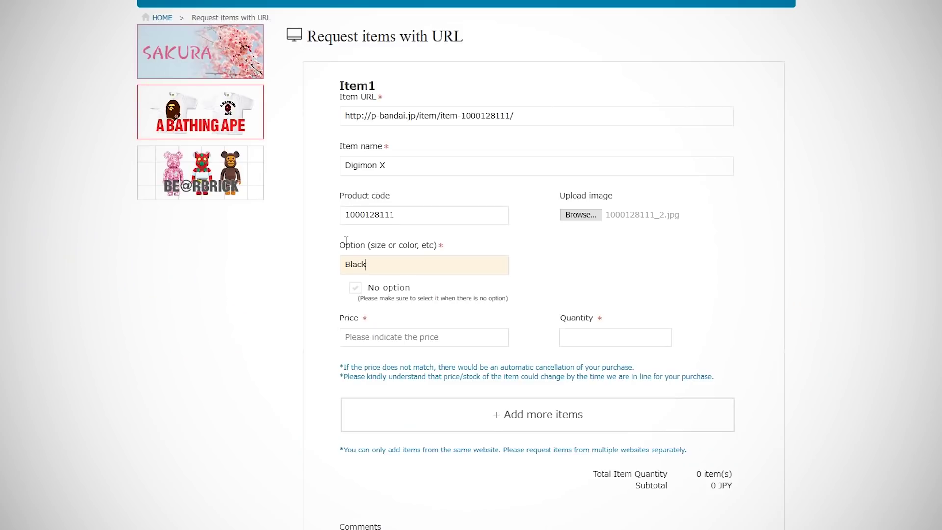
- Examine the selling price and its tax note on the Premium Bandai product page
click(357, 293)
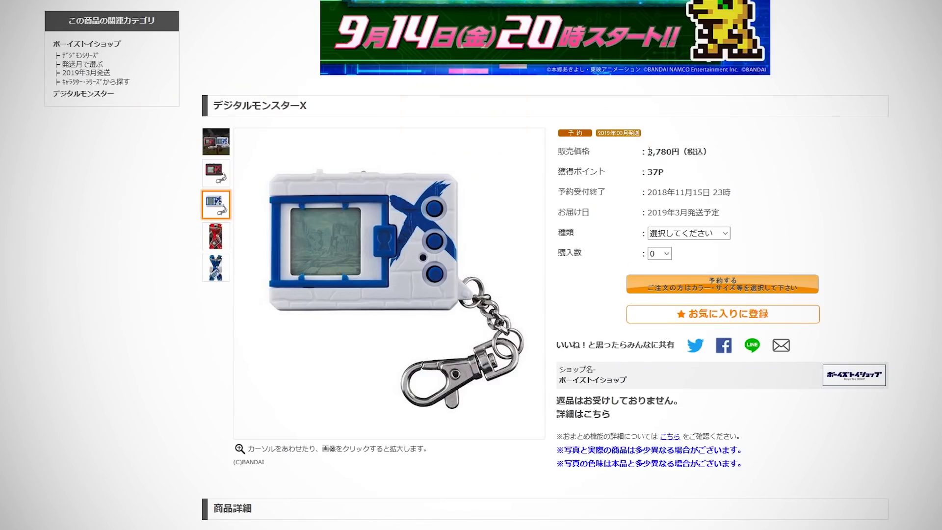
drag(648, 150, 681, 152)
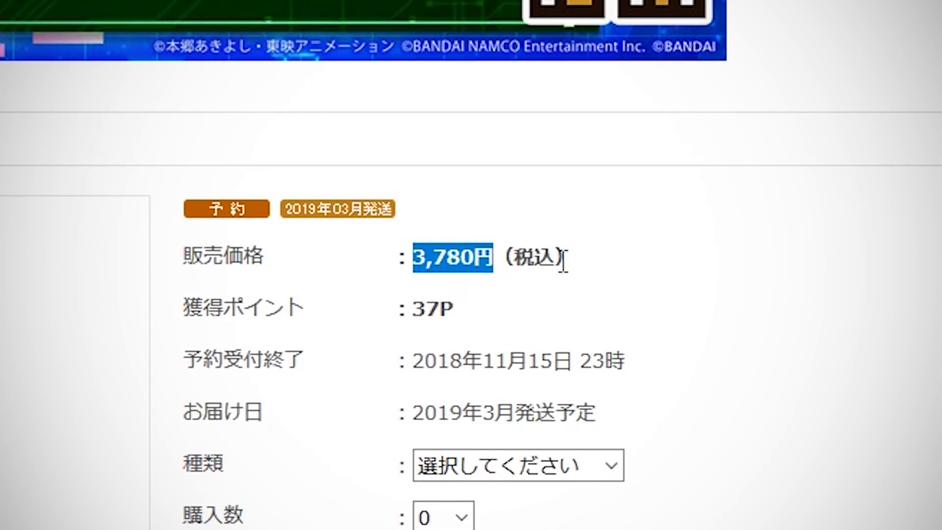
drag(555, 254, 514, 254)
click(594, 307)
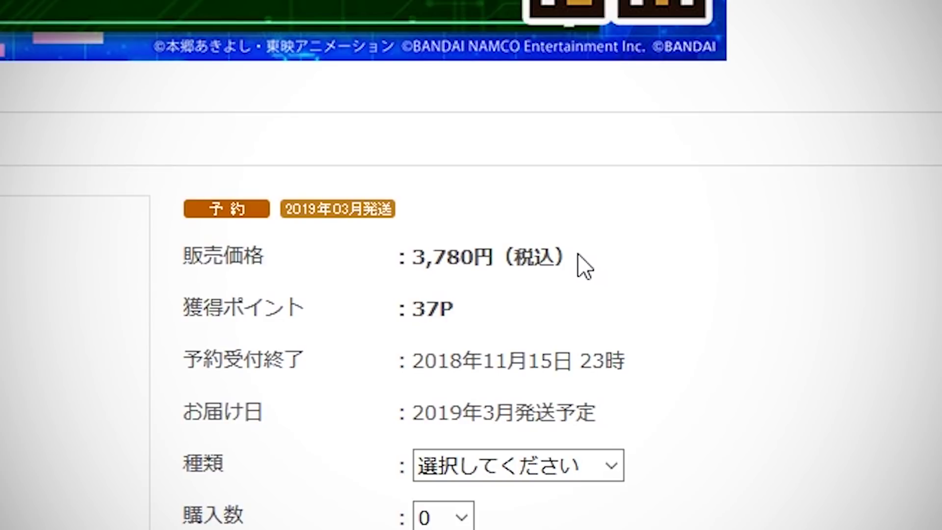
drag(514, 256, 529, 267)
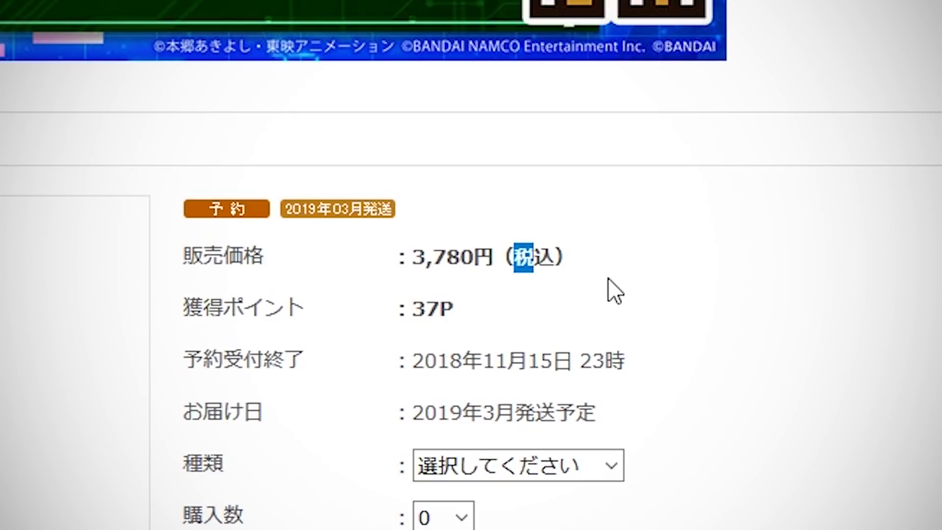
click(595, 260)
double_click(549, 257)
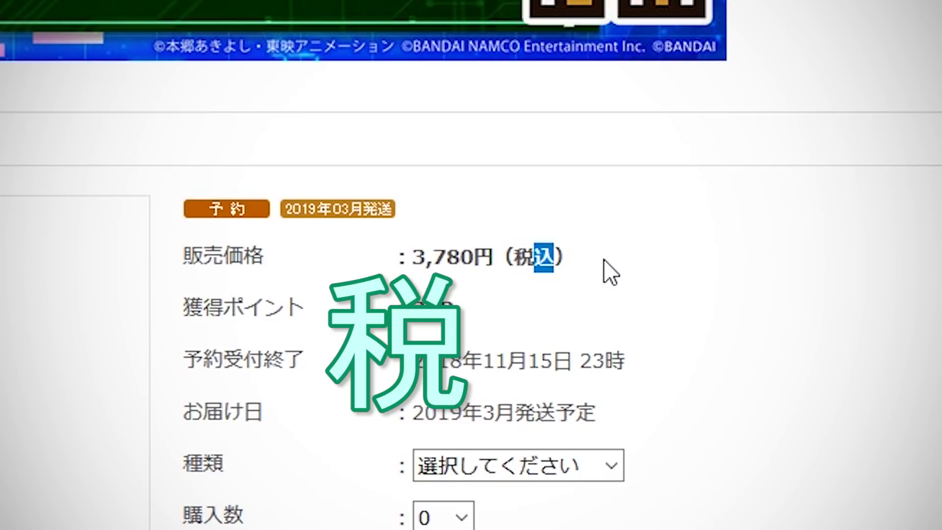
click(604, 259)
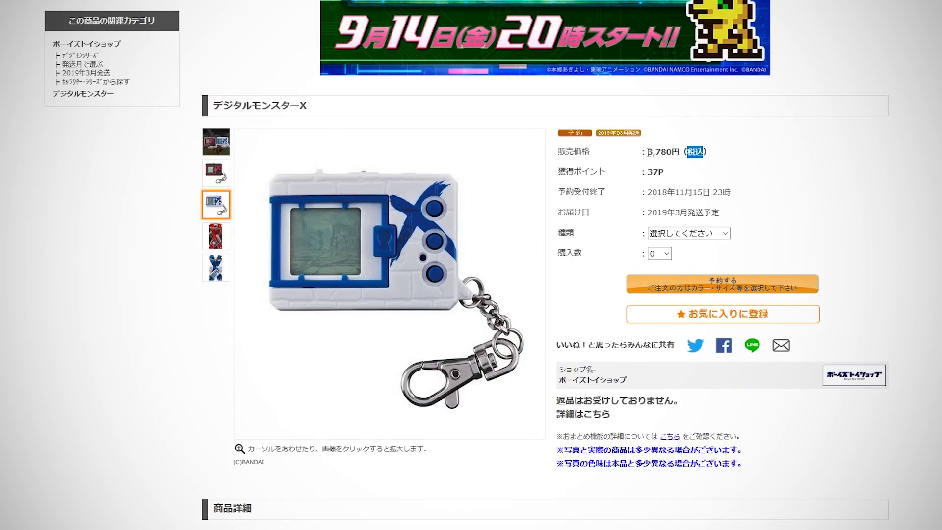
- Copy the price 3,780円（税込） from the product page into the request form and set the quantity to 1
drag(648, 153, 678, 153)
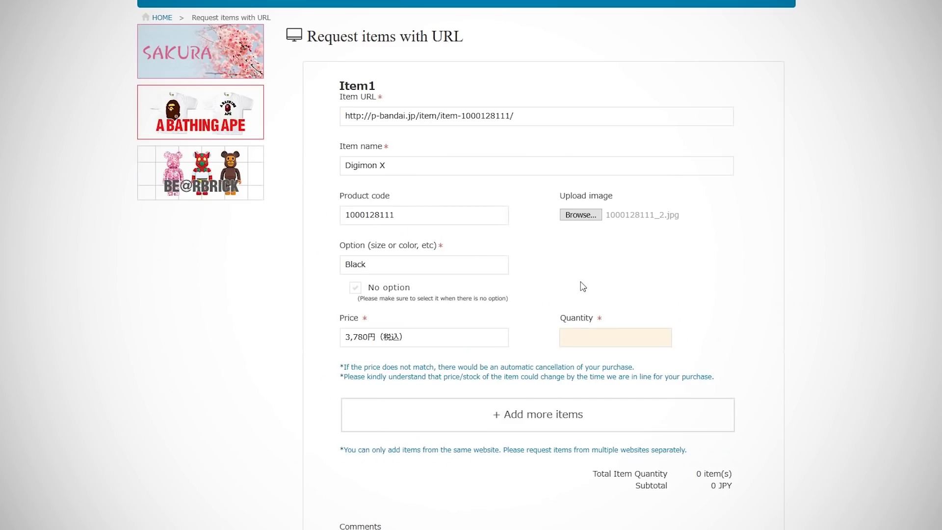
text(1)
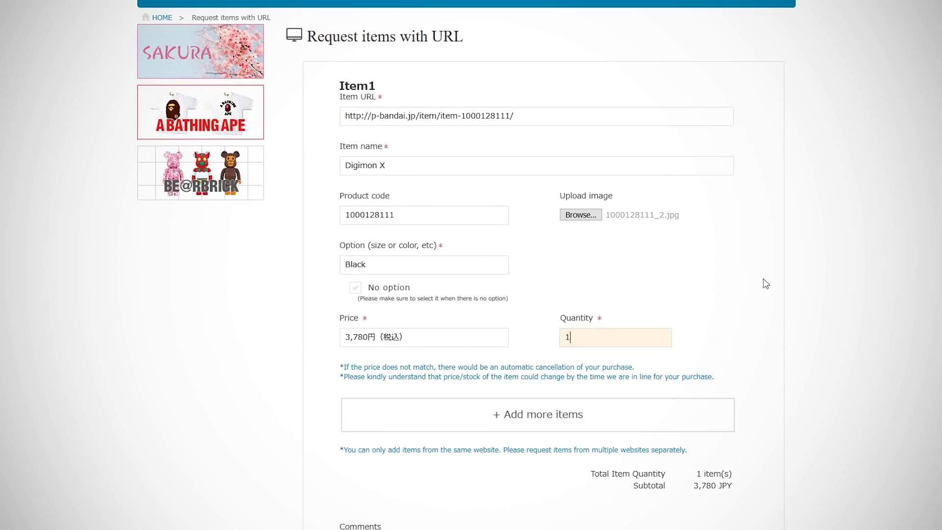
click(766, 283)
scroll(766, 284, down, 1)
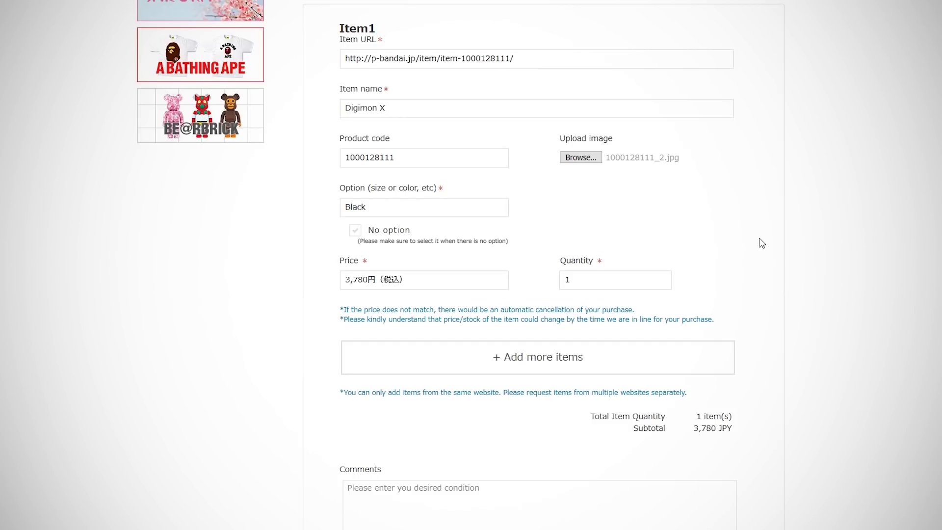
scroll(762, 243, down, 2)
click(534, 379)
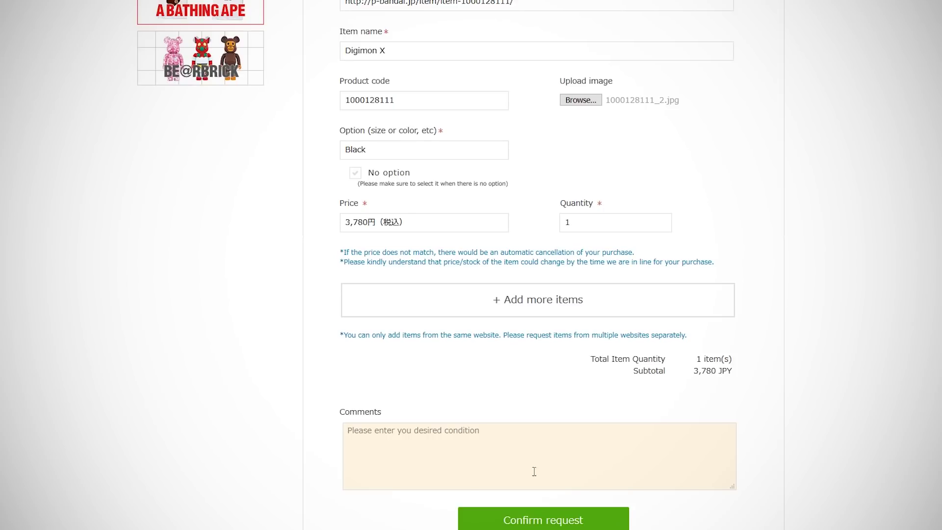
click(761, 413)
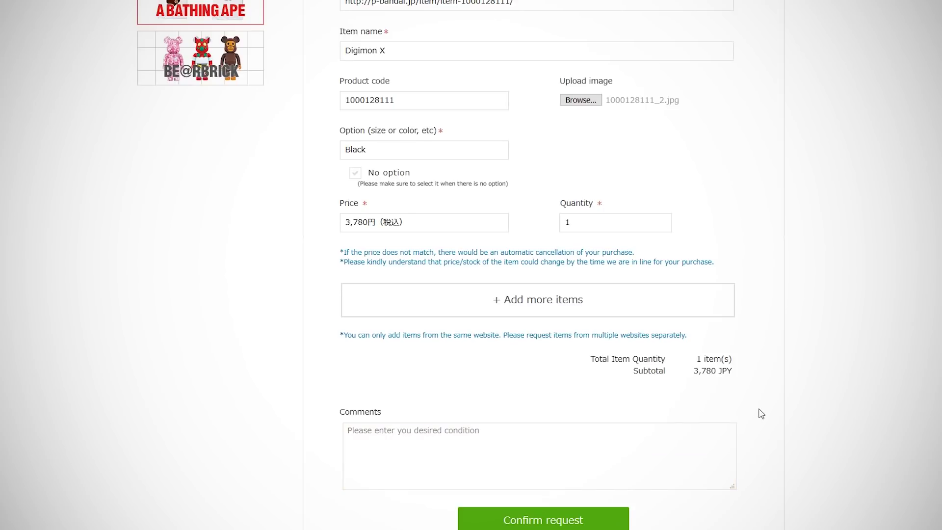
scroll(760, 413, up, 1)
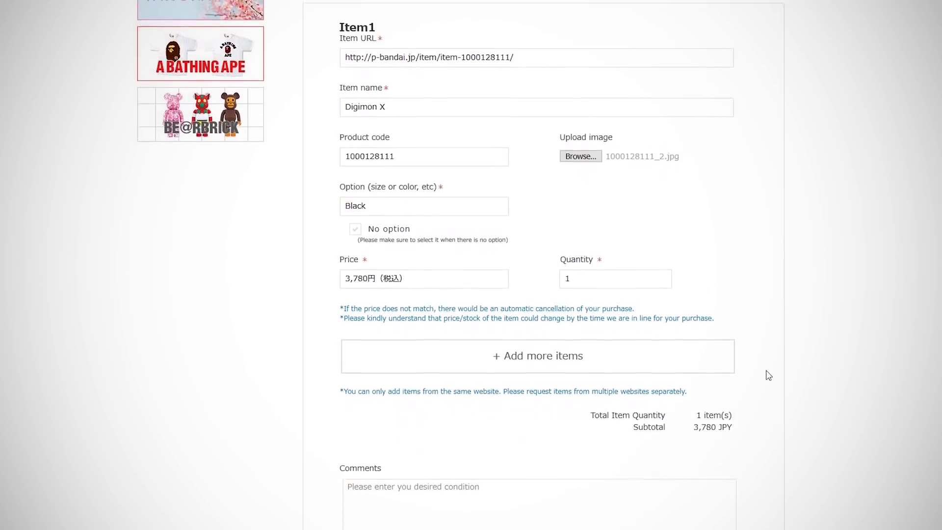
- Add a second item to the request and copy Item1's URL into its Item URL field
click(546, 366)
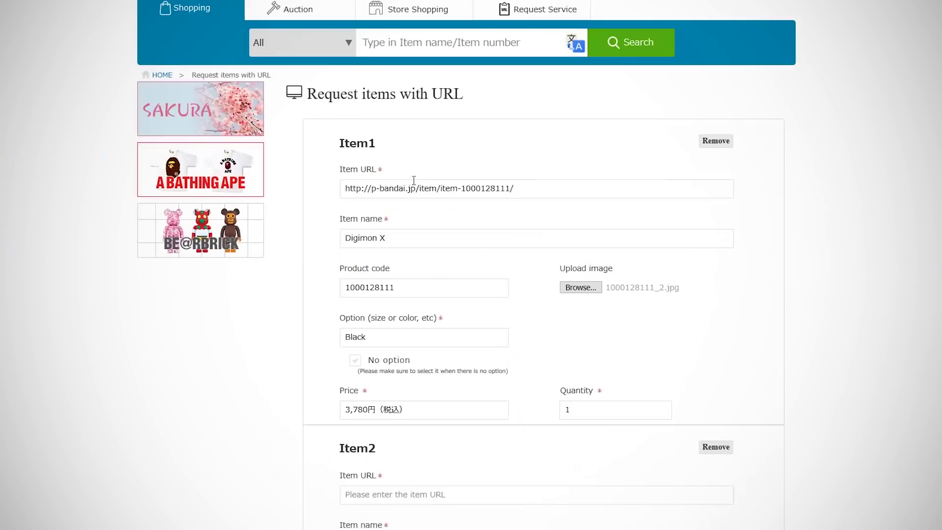
triple_click(412, 185)
key(ctrl+c)
scroll(525, 265, down, 3)
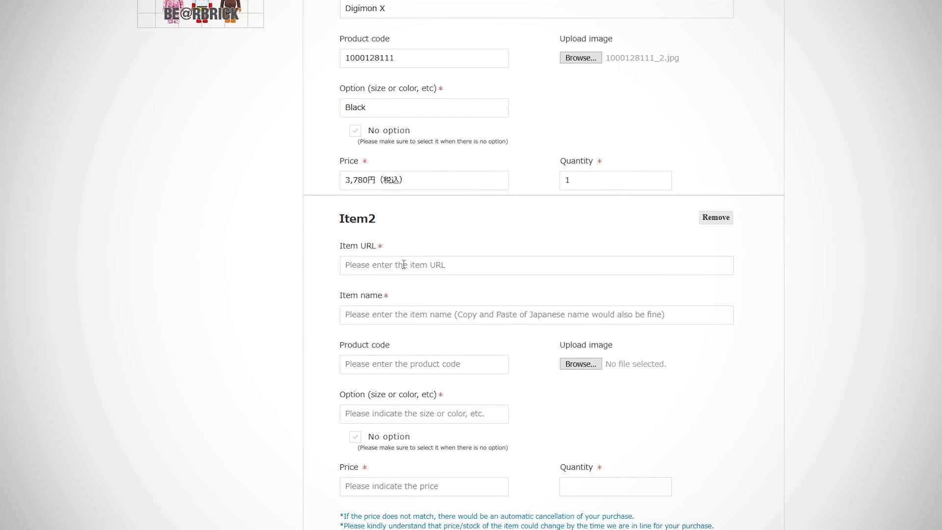
click(393, 266)
key(ctrl+v)
scroll(524, 219, up, 3)
triple_click(395, 182)
key(ctrl+c)
scroll(480, 375, down, 1)
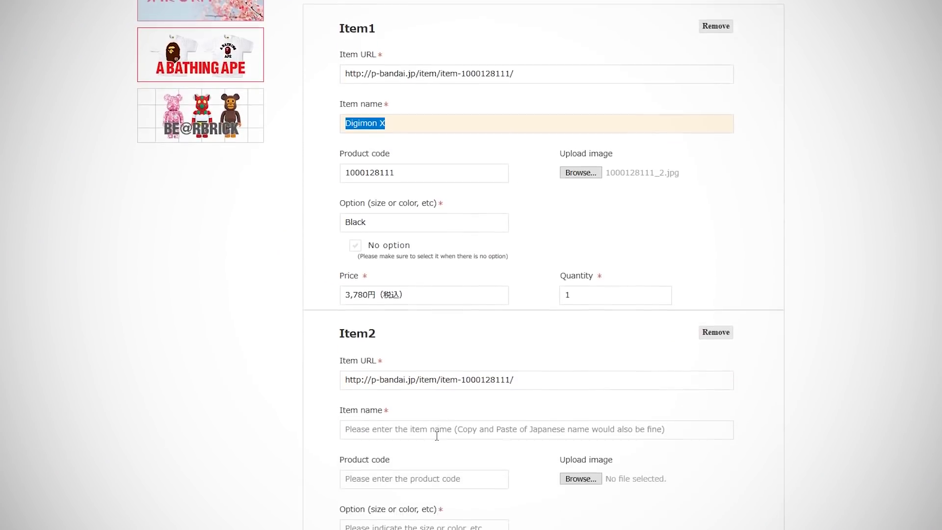
click(435, 435)
key(ctrl+v)
triple_click(405, 174)
key(ctrl+c)
click(407, 480)
key(ctrl+v)
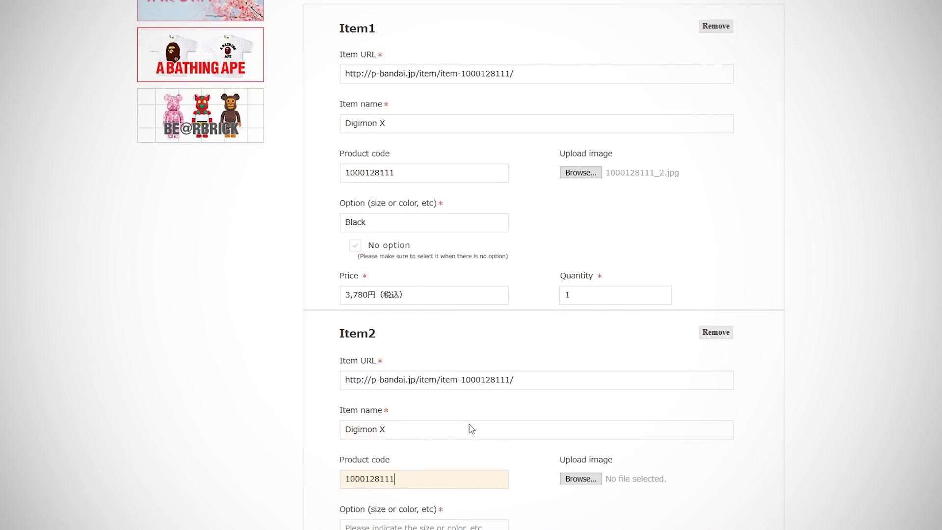
scroll(442, 290, down, 3)
click(383, 416)
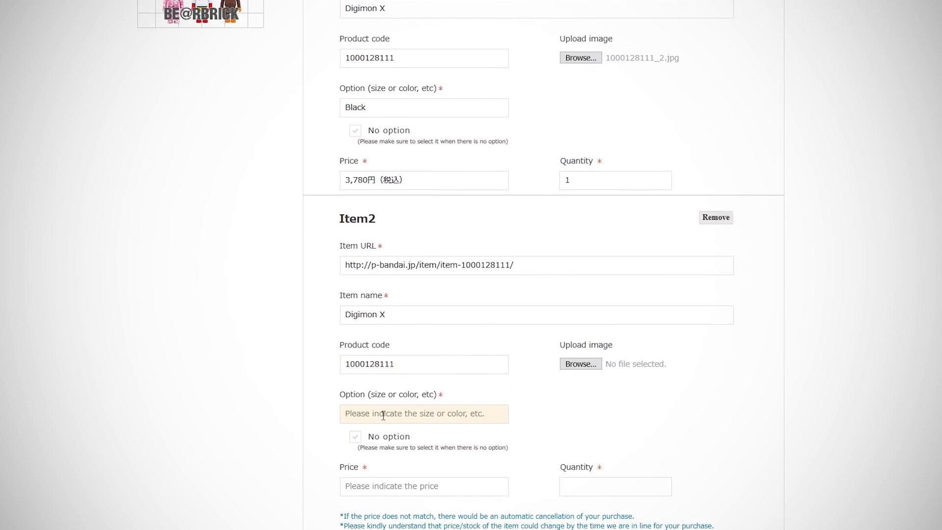
text(White)
click(583, 365)
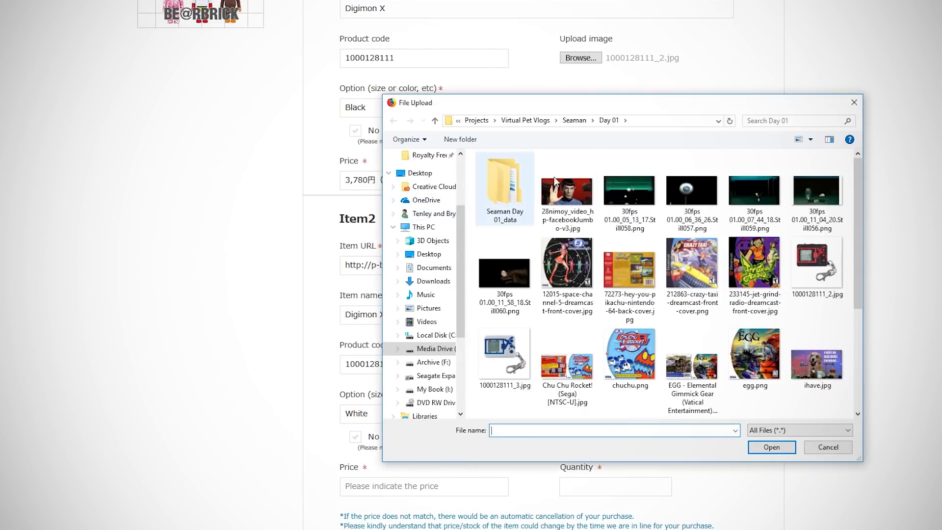
double_click(504, 356)
- Copy Item1's price 3,780円（税込） into Item2's Price field
scroll(715, 361, down, 1)
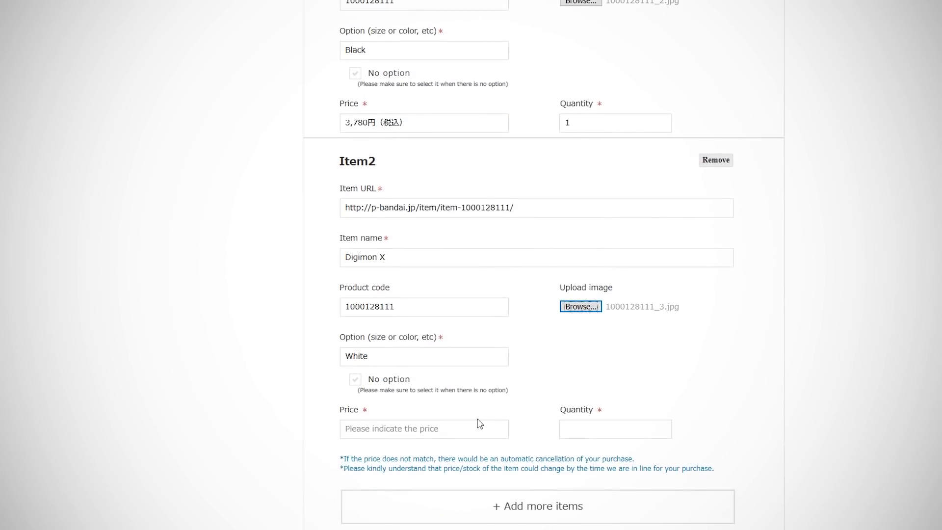
click(414, 122)
key(ctrl+a)
key(ctrl+c)
click(431, 429)
key(ctrl+v)
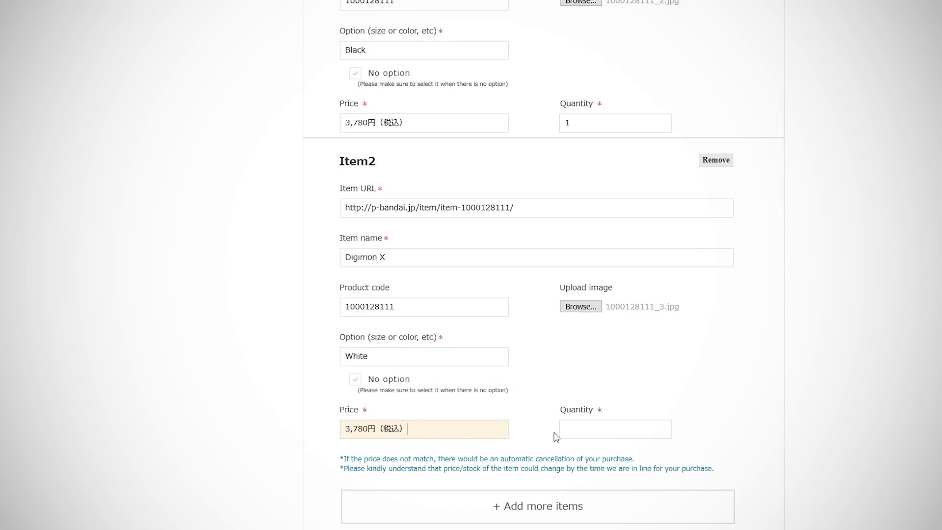
- Set Item2's quantity to 1 and submit the request for confirmation
click(600, 427)
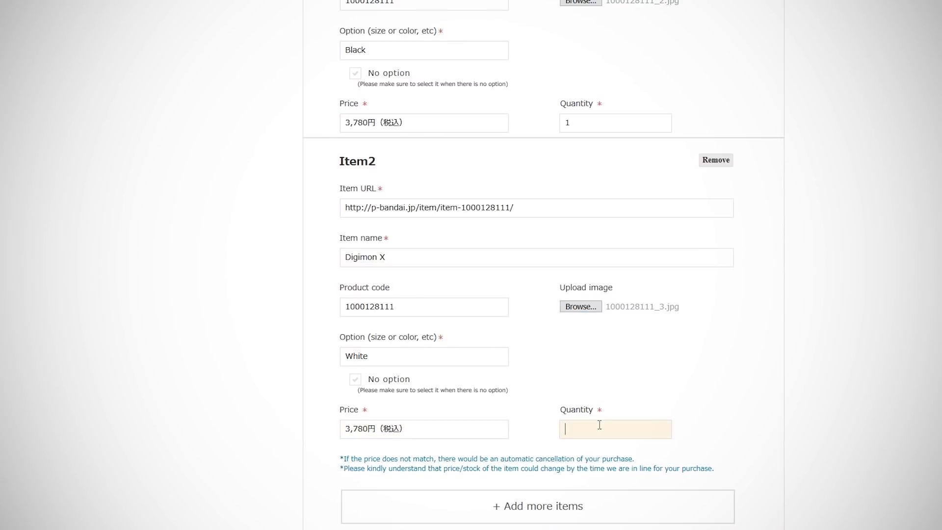
click(716, 364)
scroll(723, 365, down, 4)
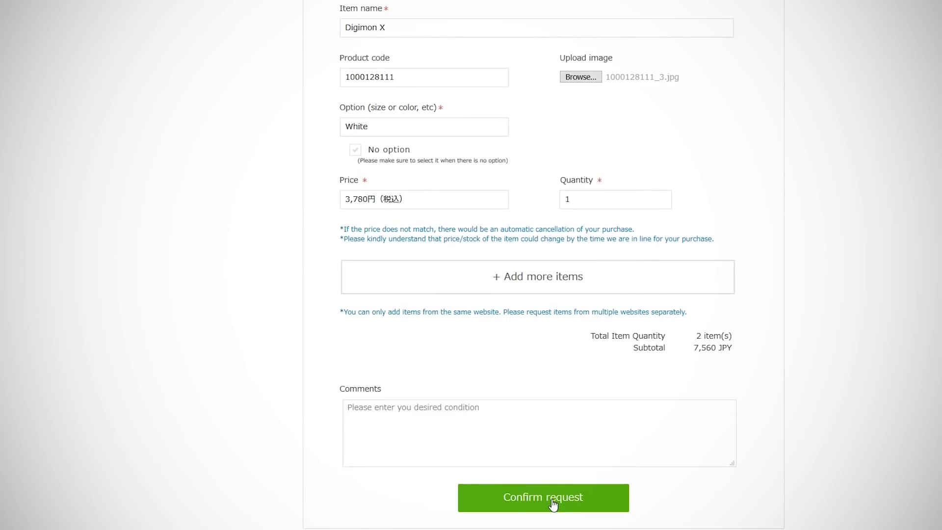
click(553, 497)
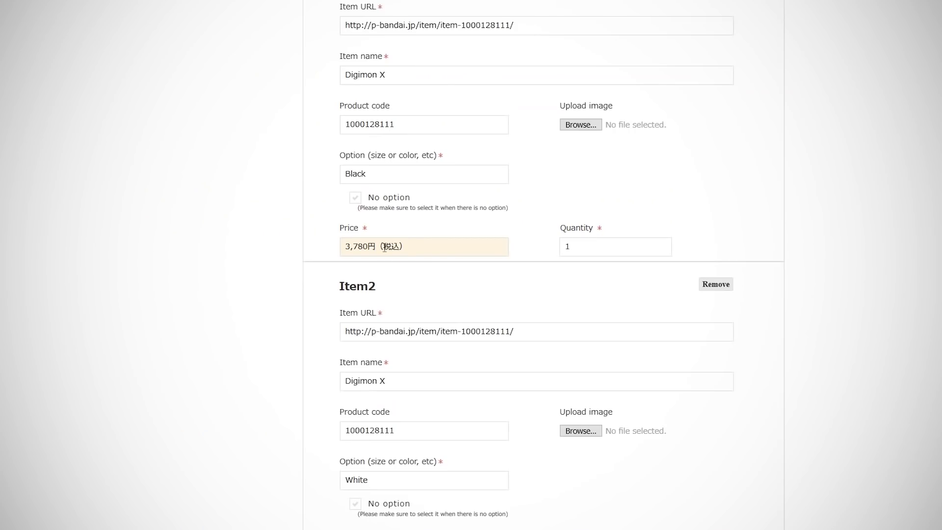
- Reduce Item1's price to the plain number 3780, without the comma, yen sign and tax note
drag(375, 247, 386, 246)
key(BackSpace)
key(BackSpace)
key(BackSpace)
click(353, 245)
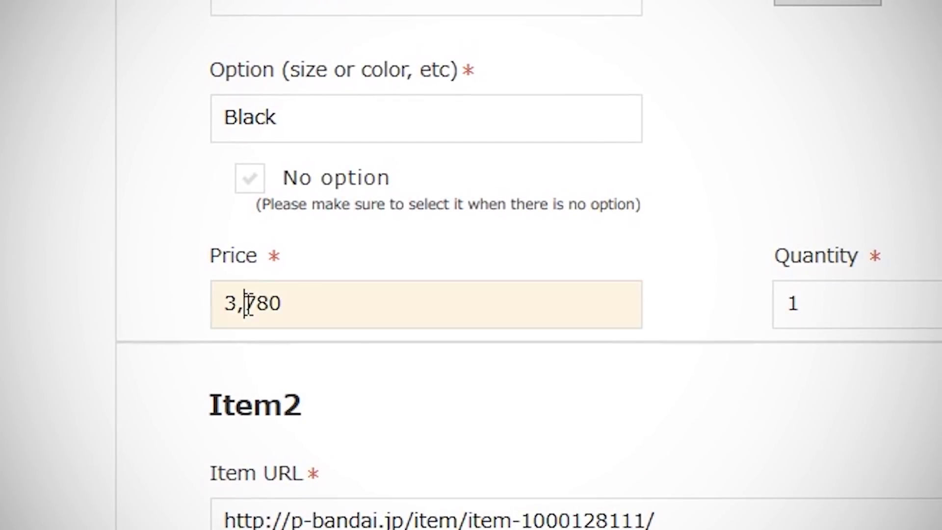
key(BackSpace)
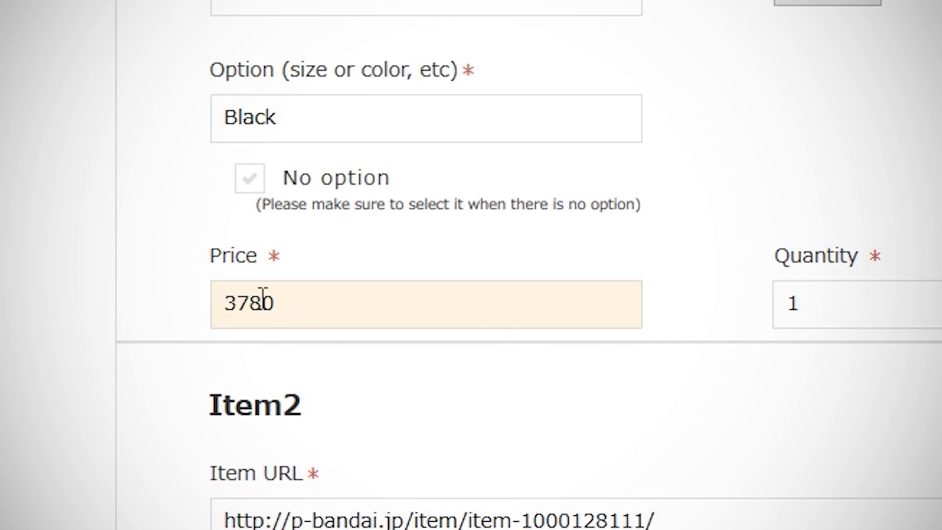
scroll(328, 520, down, 1)
click(329, 527)
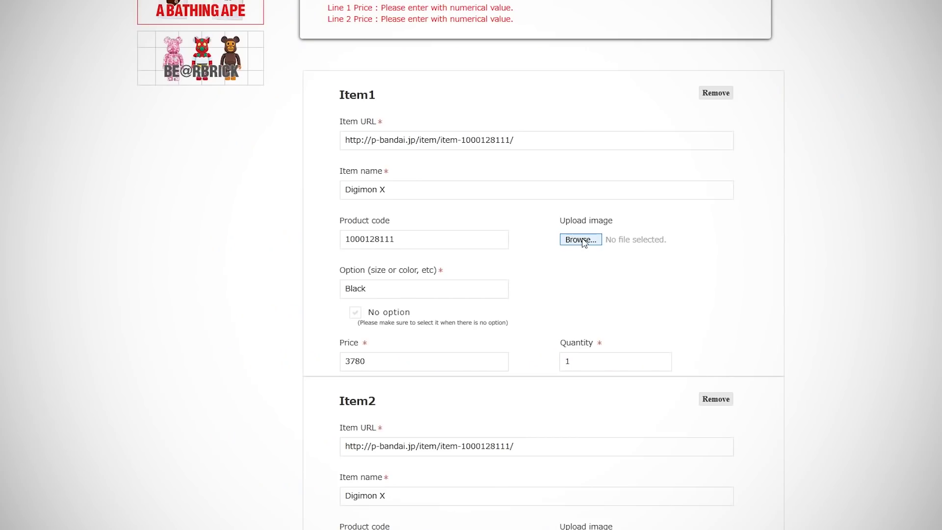
click(582, 240)
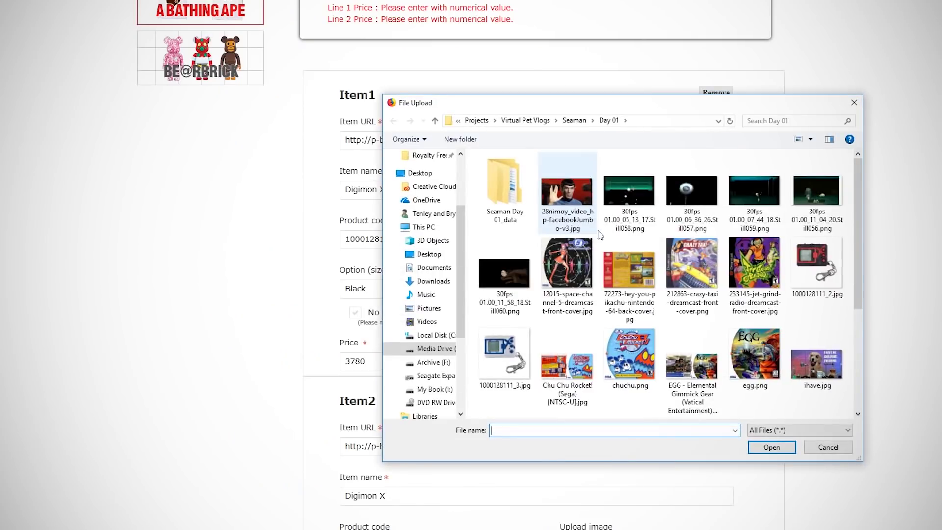
click(817, 265)
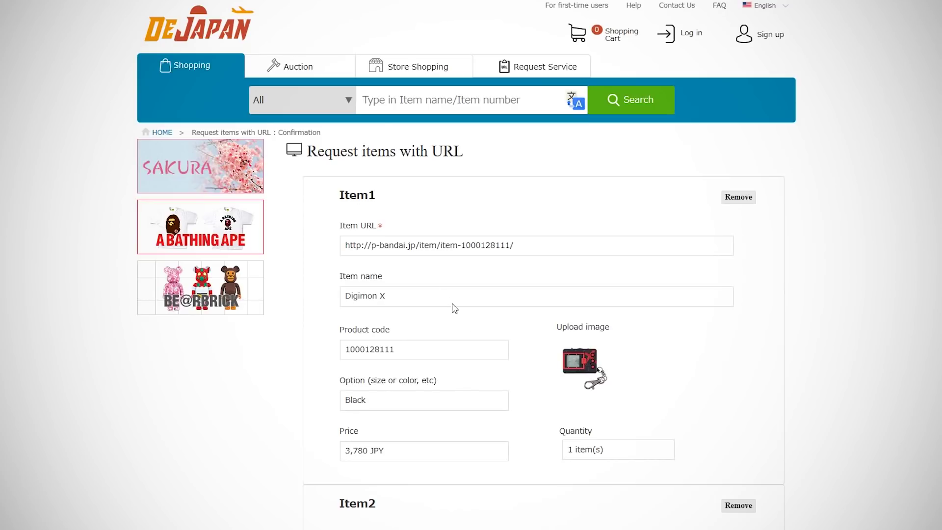
scroll(702, 323, down, 5)
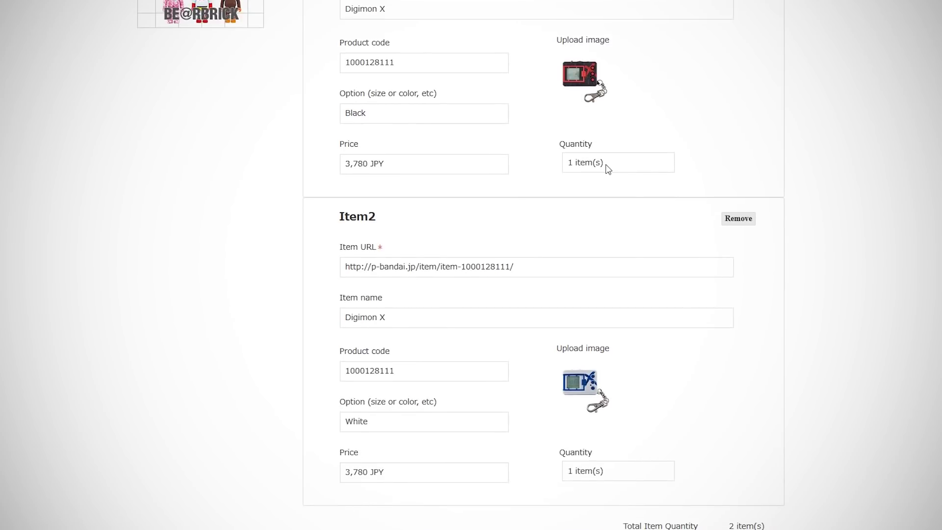
- Review the requested items, subtotal and comments, and convert 3780 Japanese yen to US dollars with Google's currency converter
scroll(608, 168, down, 3)
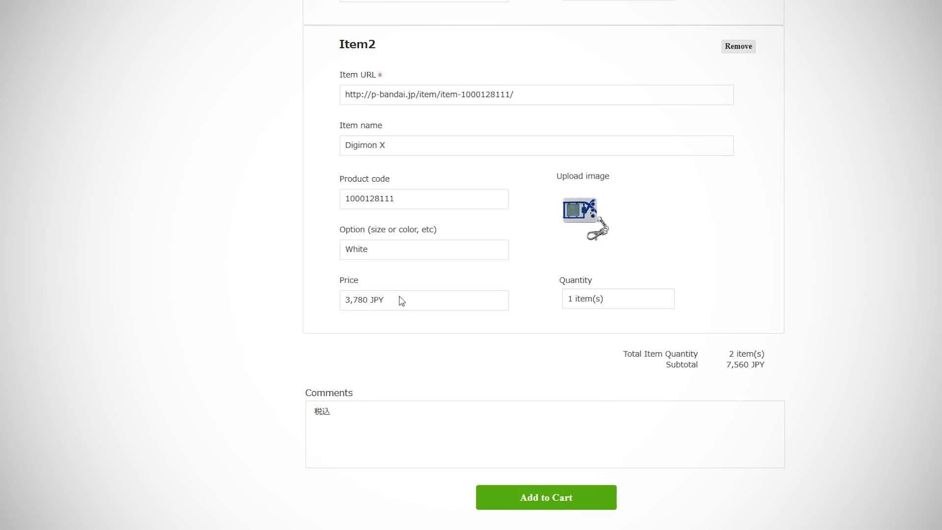
scroll(792, 225, down, 1)
scroll(792, 225, down, 3)
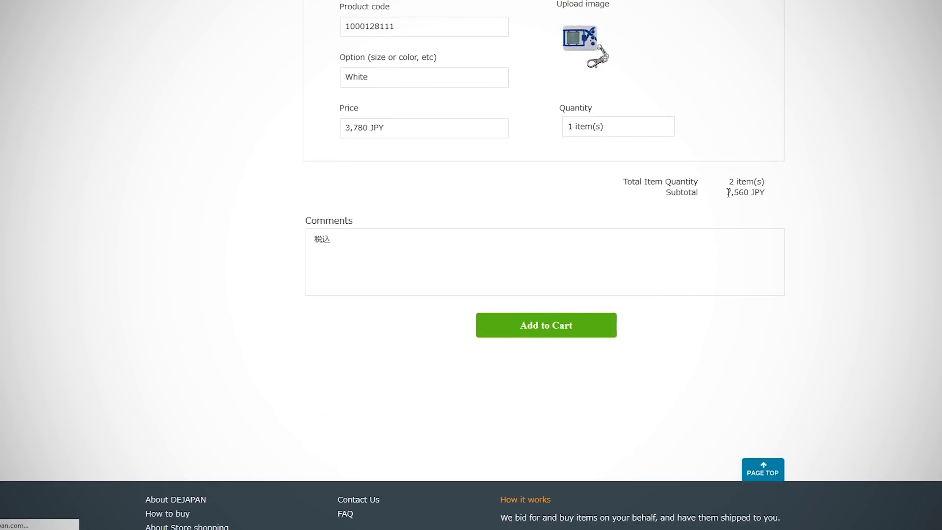
drag(729, 192, 744, 193)
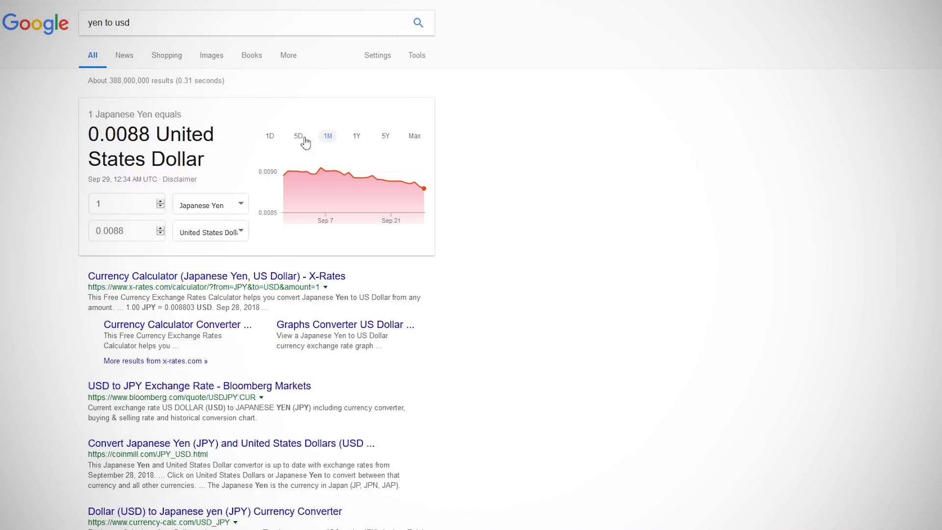
click(124, 207)
text(3780)
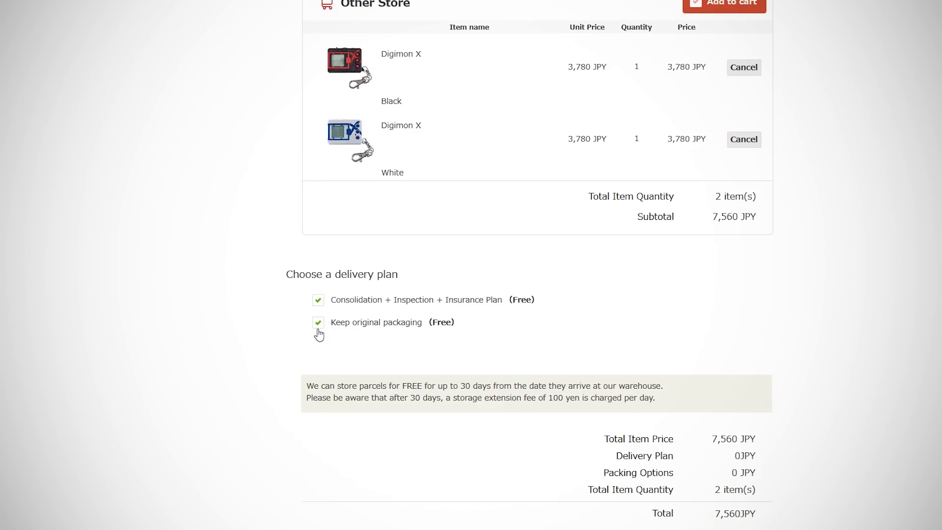
- Select the free original packaging option, leave the unavailable-item option at Proceed with available, and log in as a returning customer
click(318, 329)
scroll(843, 299, down, 3)
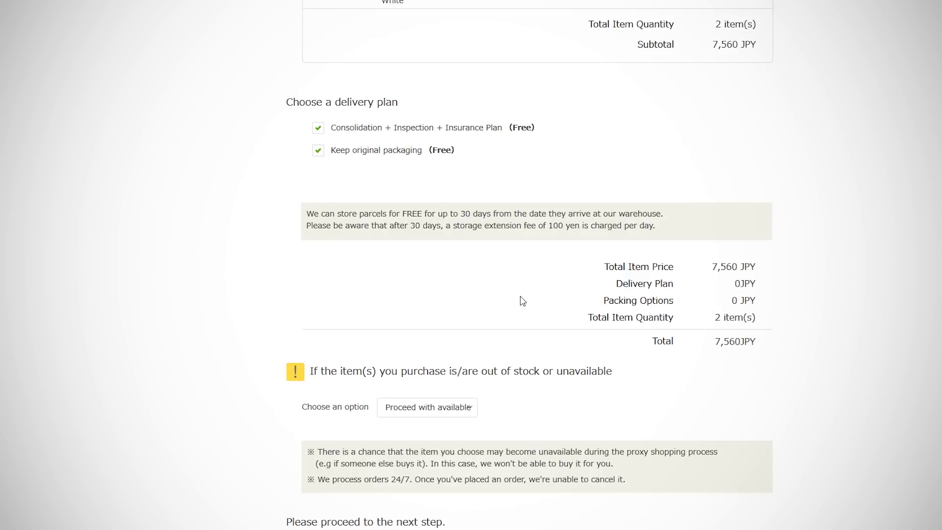
scroll(523, 300, down, 7)
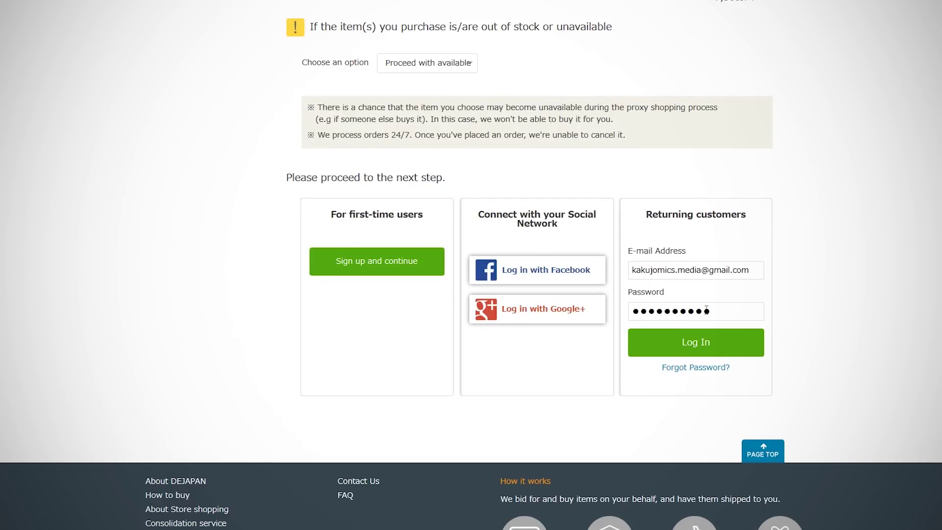
click(697, 343)
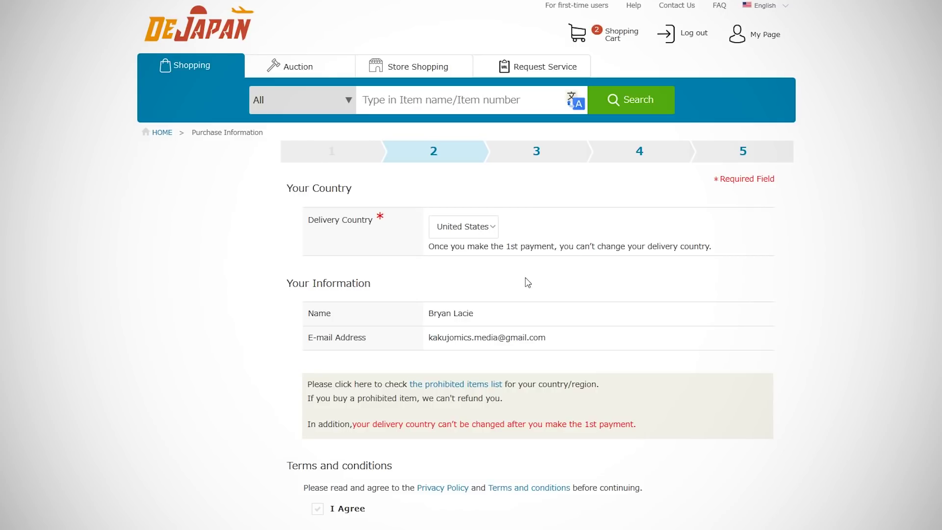
- Keep United States as the delivery country and proceed with PayPal as the payment method
click(492, 227)
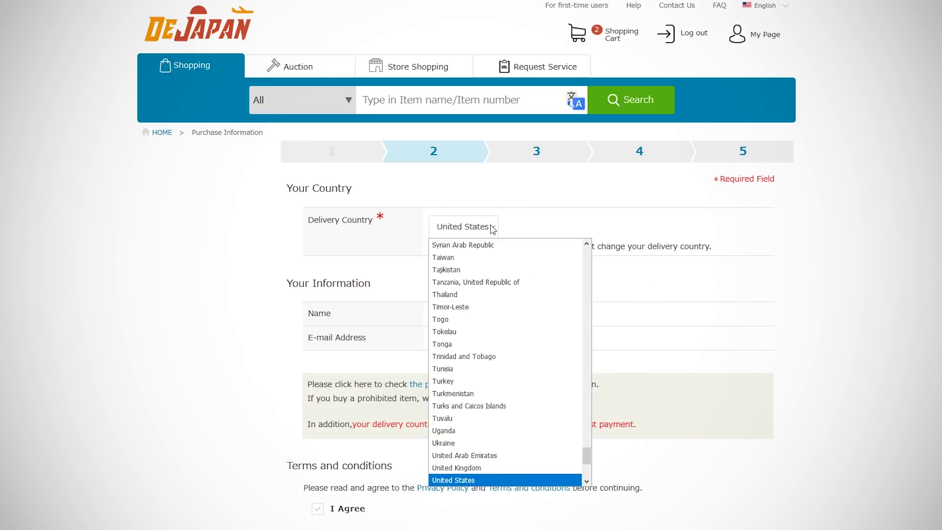
click(493, 228)
scroll(430, 211, down, 2)
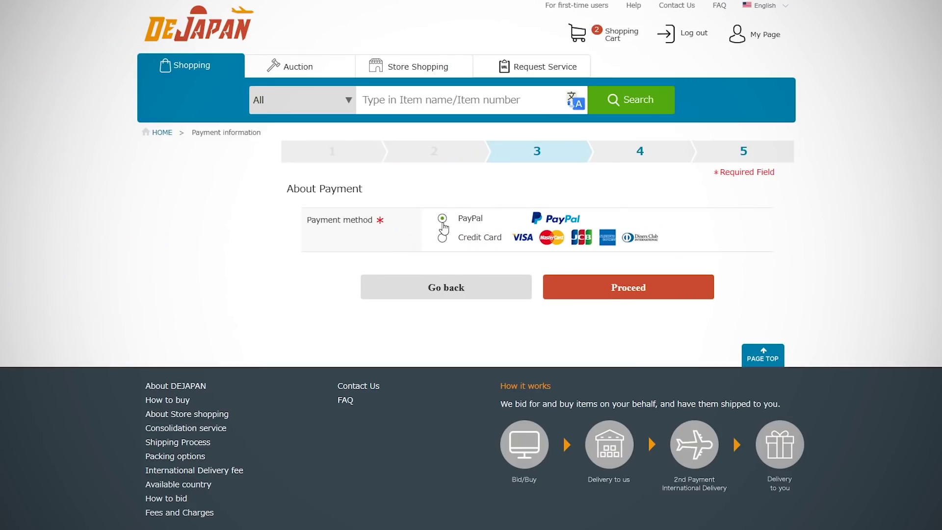
click(442, 218)
click(620, 290)
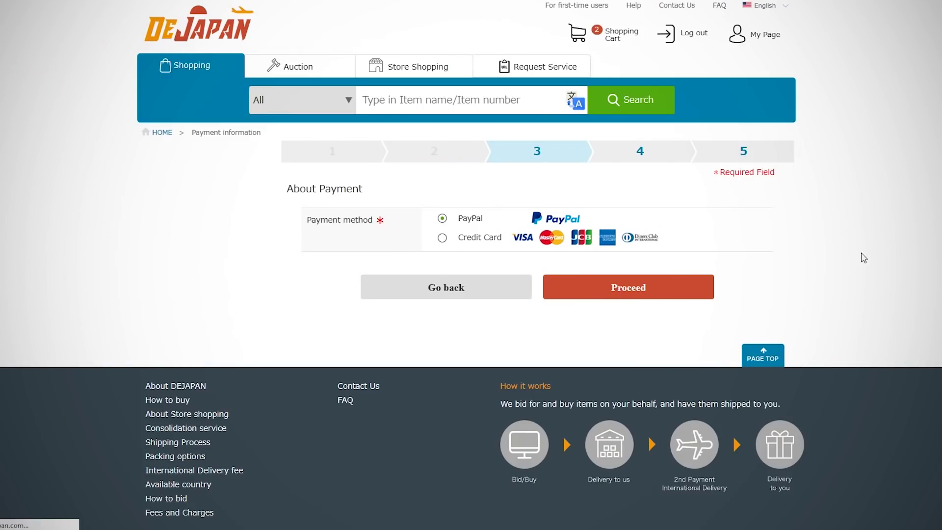
- Enter 3780 in the points field of the order confirmation and apply the points to the first payment
scroll(820, 227, down, 2)
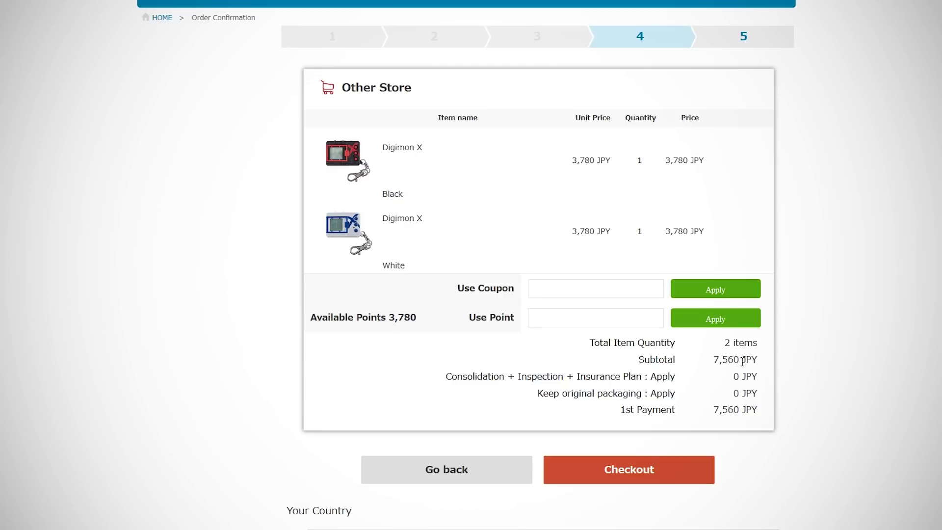
click(564, 322)
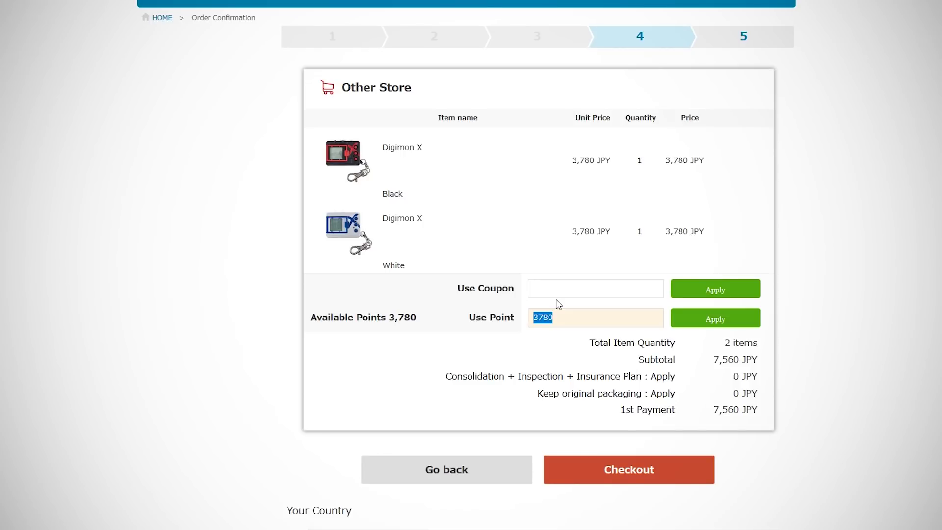
key(Return)
- Review the delivery country, customer information and payment method, check out, and pay the order with the PayPal balance
scroll(559, 304, down, 9)
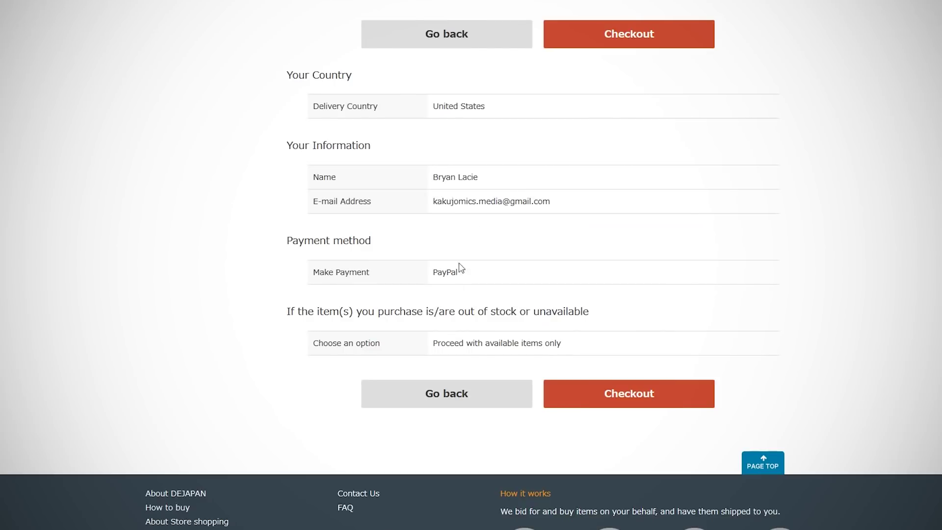
scroll(643, 329, up, 5)
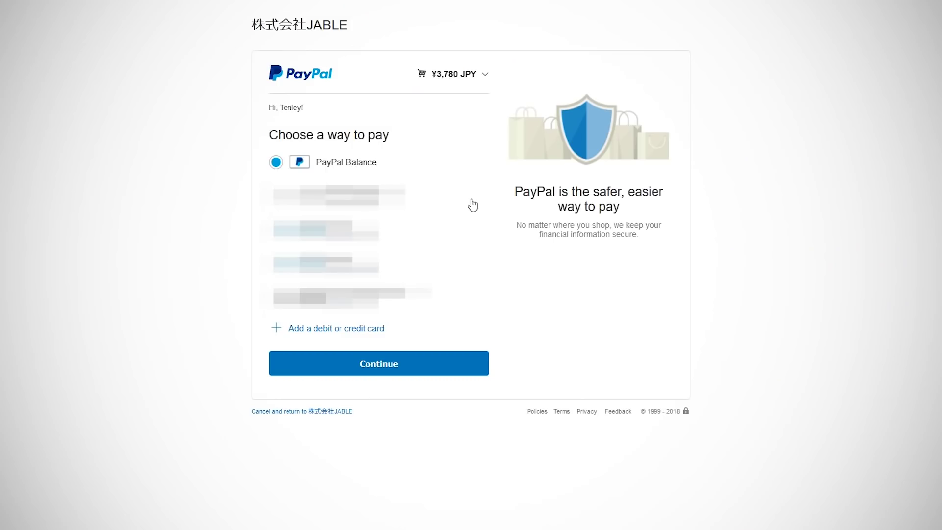
click(405, 368)
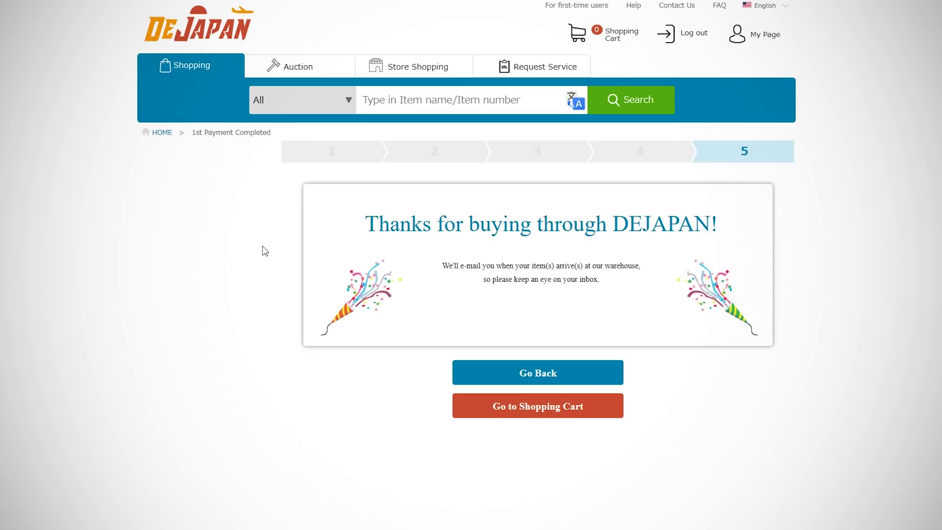